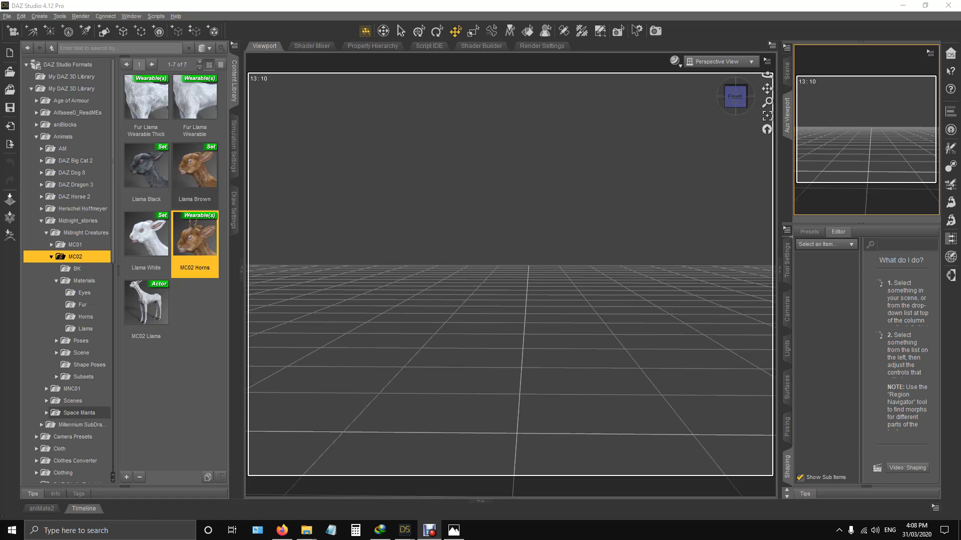
Load a Llama Brown figure, placing it back and to the left of the scene centre and turned sideways to face left
double_click(195, 172)
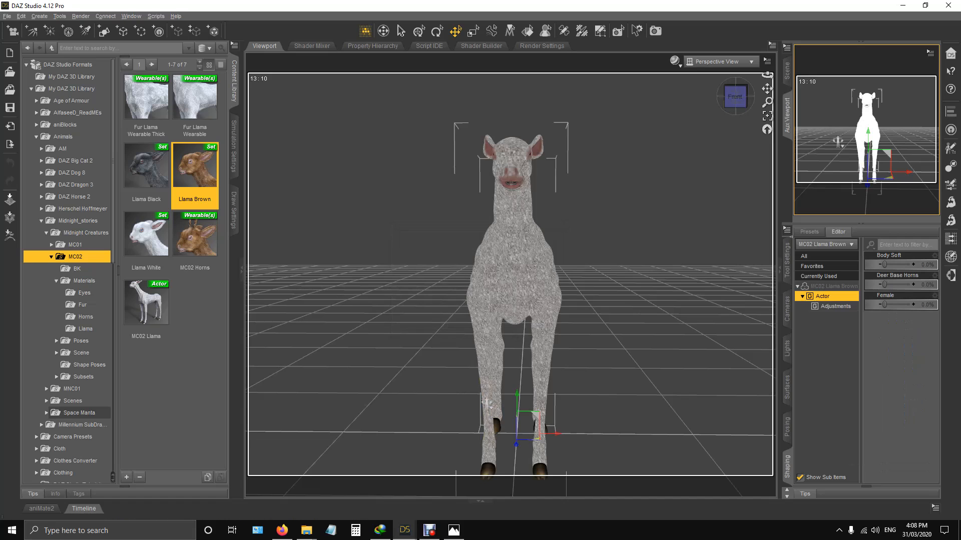
left_click_drag(447, 363, 429, 363)
left_click(437, 31)
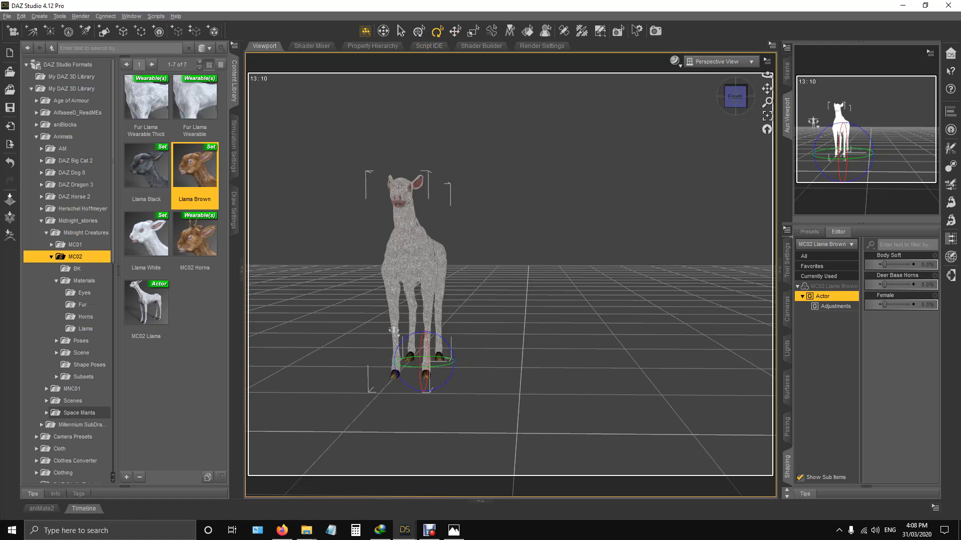
left_click_drag(425, 367, 405, 366)
left_click_drag(393, 332, 393, 331)
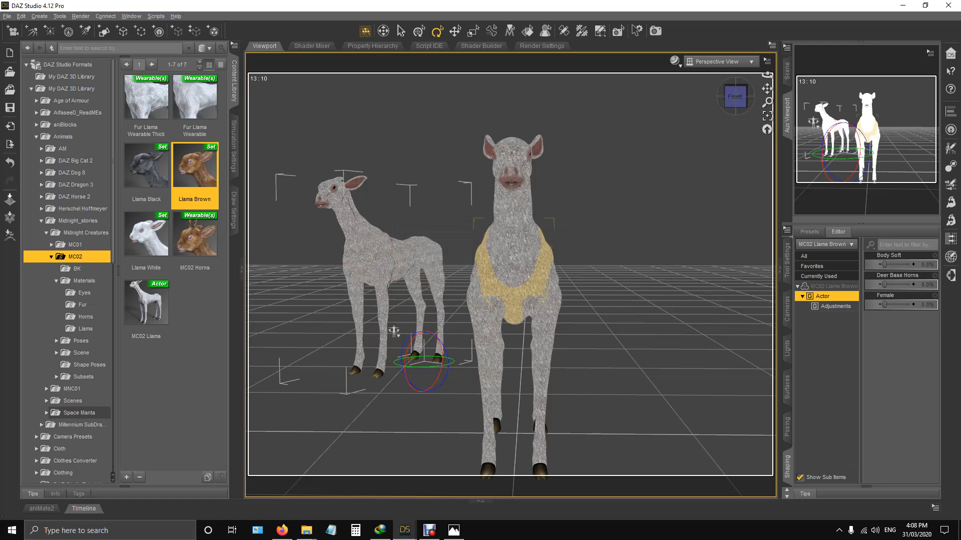
Move the second Llama Brown figure back, close beside the first, and load a third Llama Brown into the scene
left_click(515, 272)
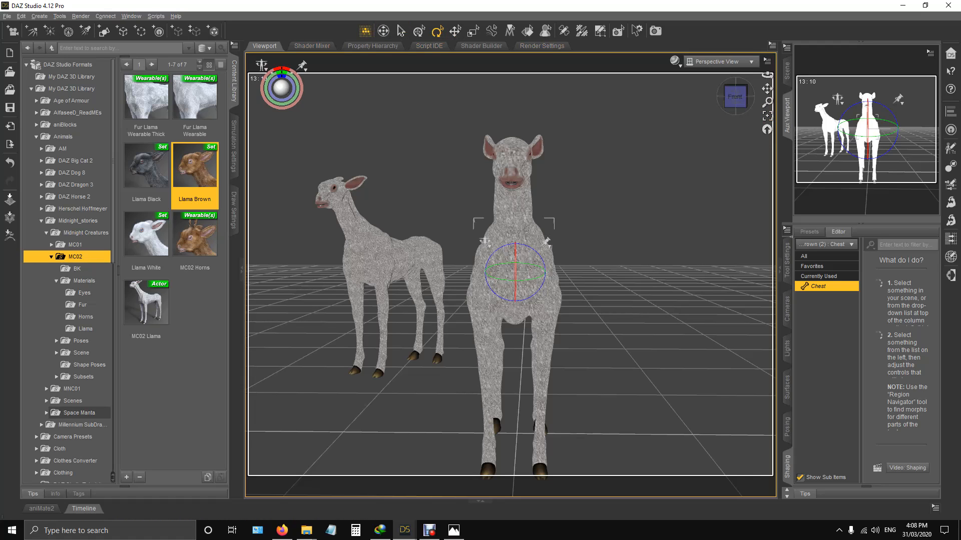
left_click(455, 31)
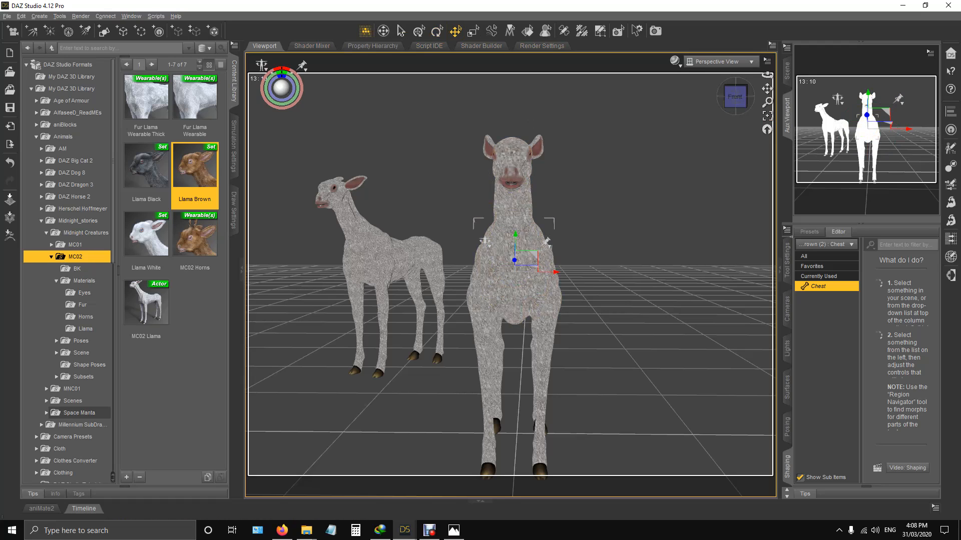
left_click_drag(735, 97, 686, 114)
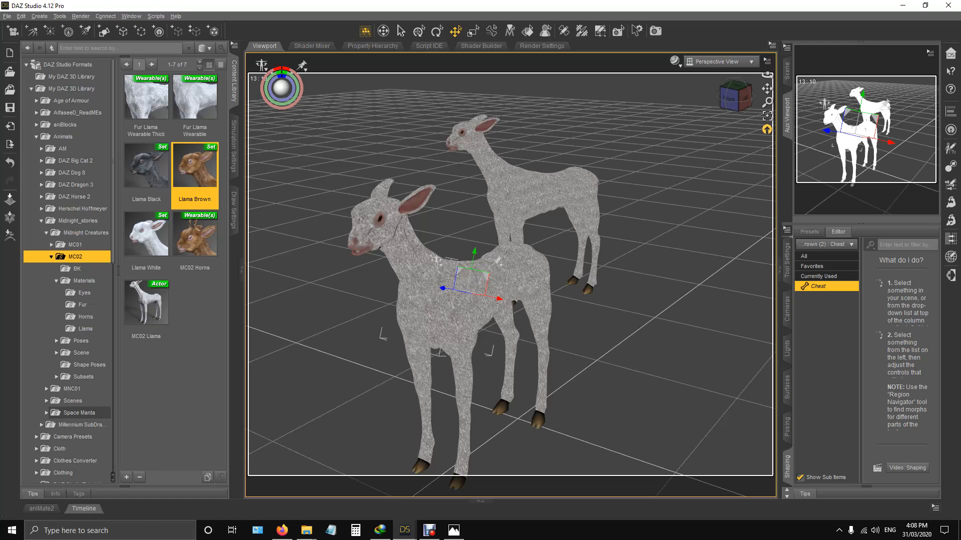
left_click(787, 71)
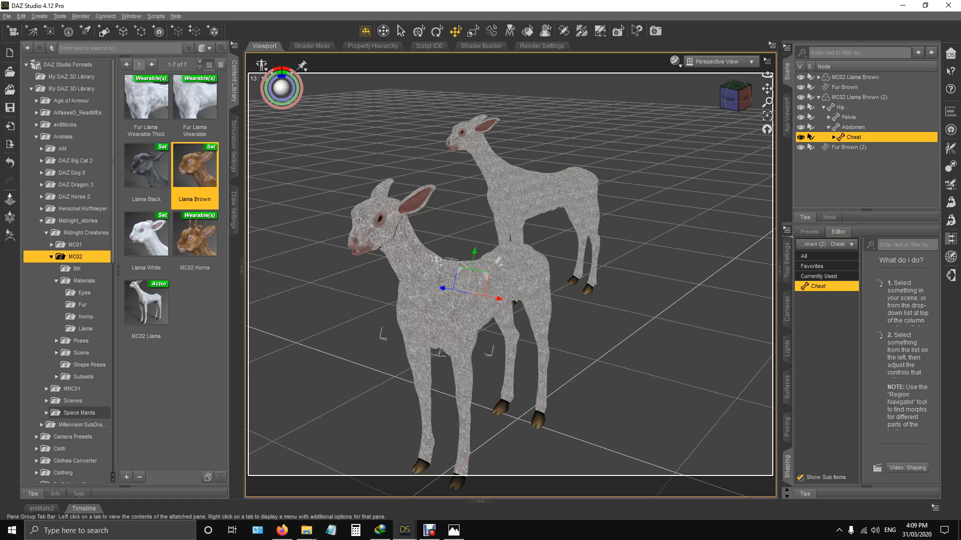
left_click(488, 389)
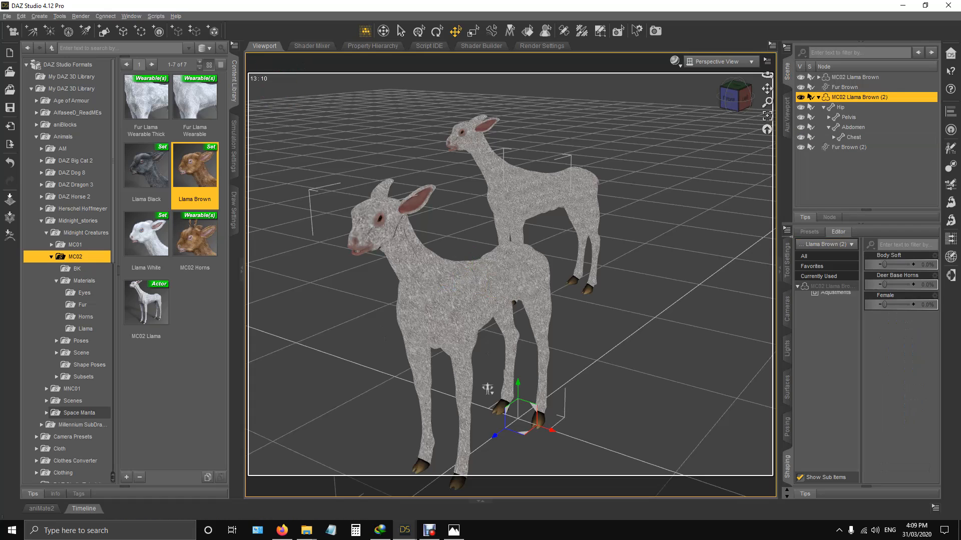
left_click_drag(488, 389, 574, 311)
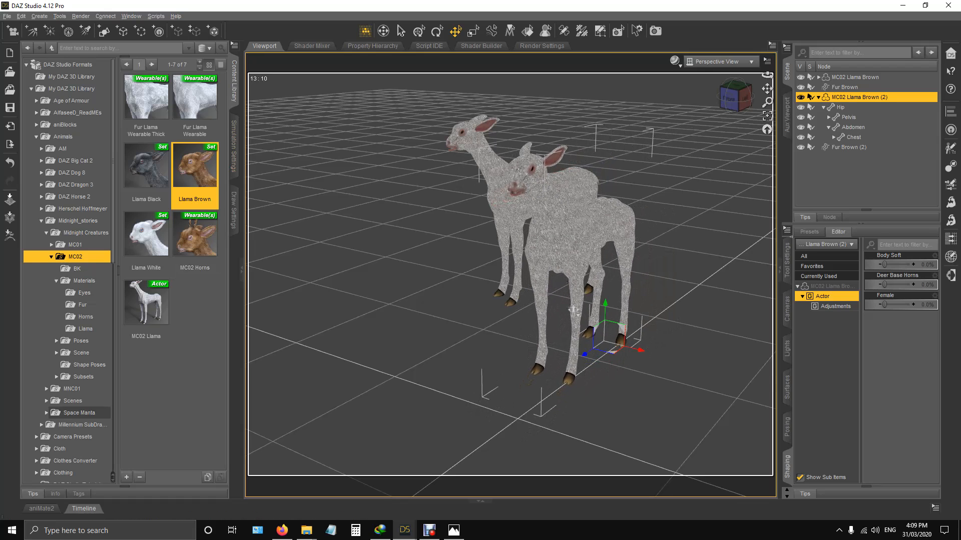
double_click(195, 170)
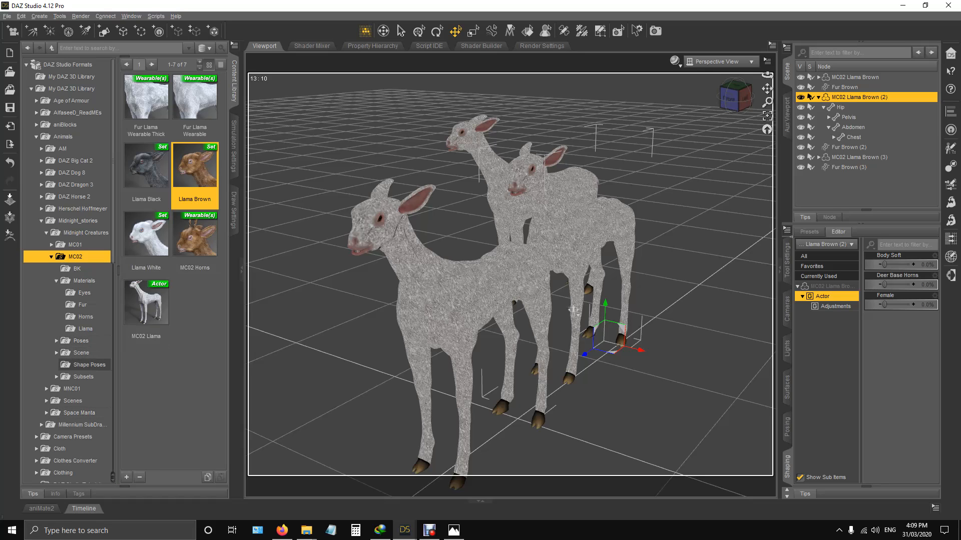
Apply the Female Llama shape to the second llama and the Baby Llama shape to the third
left_click(87, 365)
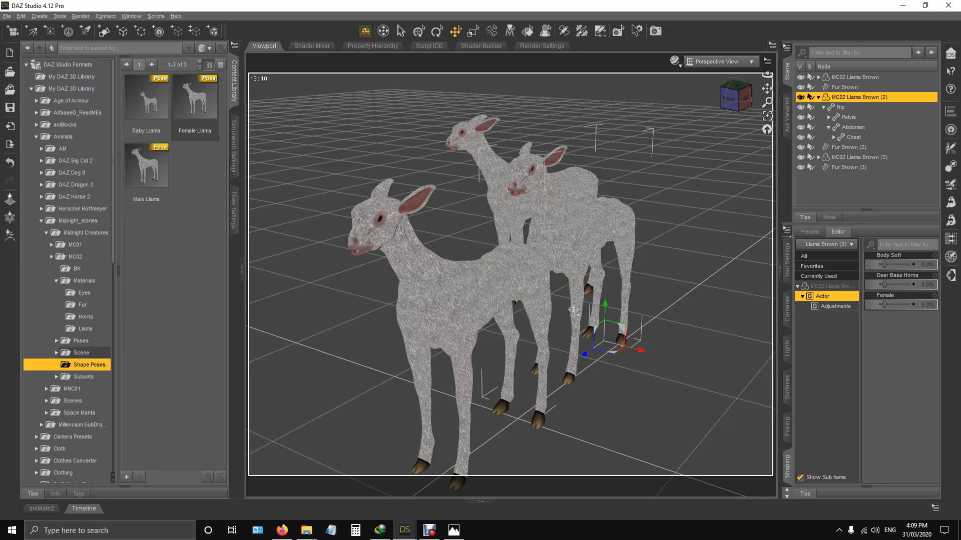
double_click(195, 105)
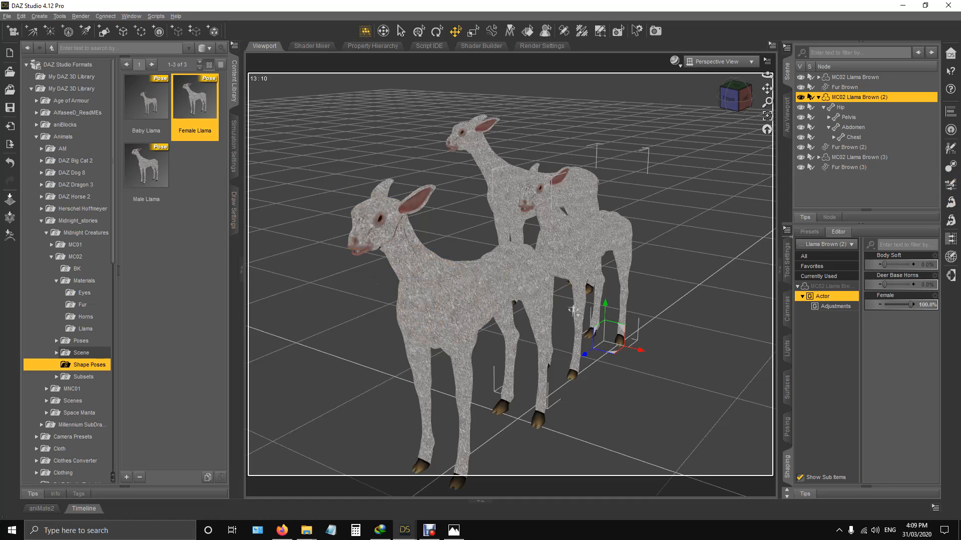
left_click(488, 390)
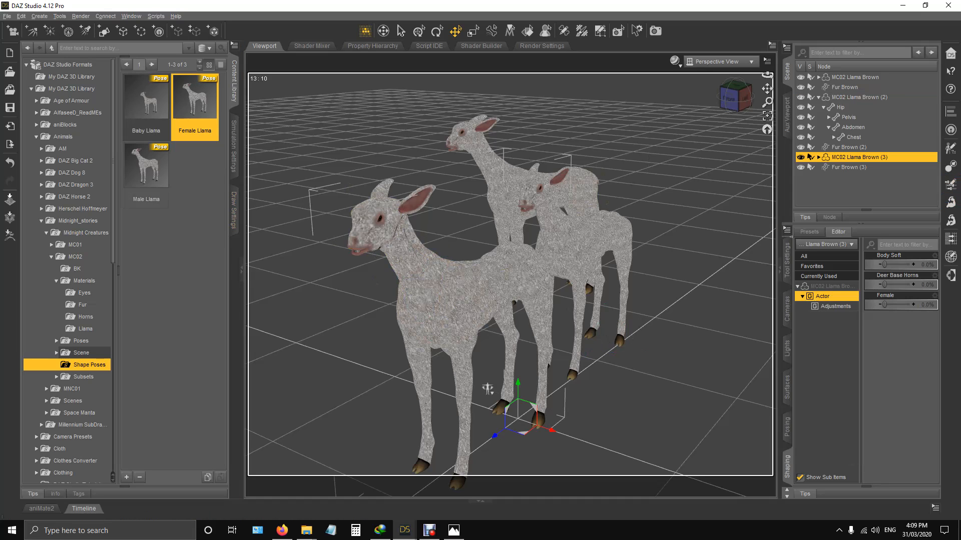
double_click(146, 103)
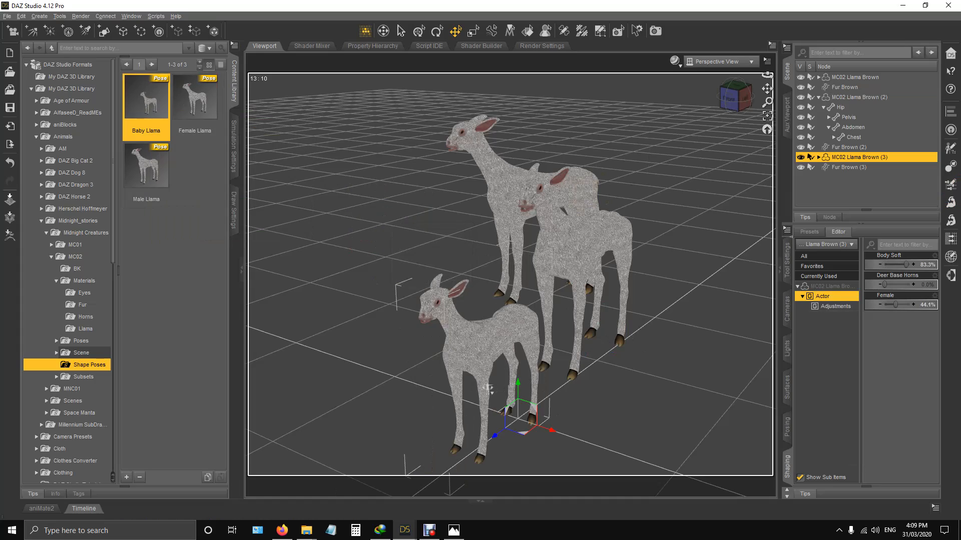
middle_click_drag(488, 389, 484, 405)
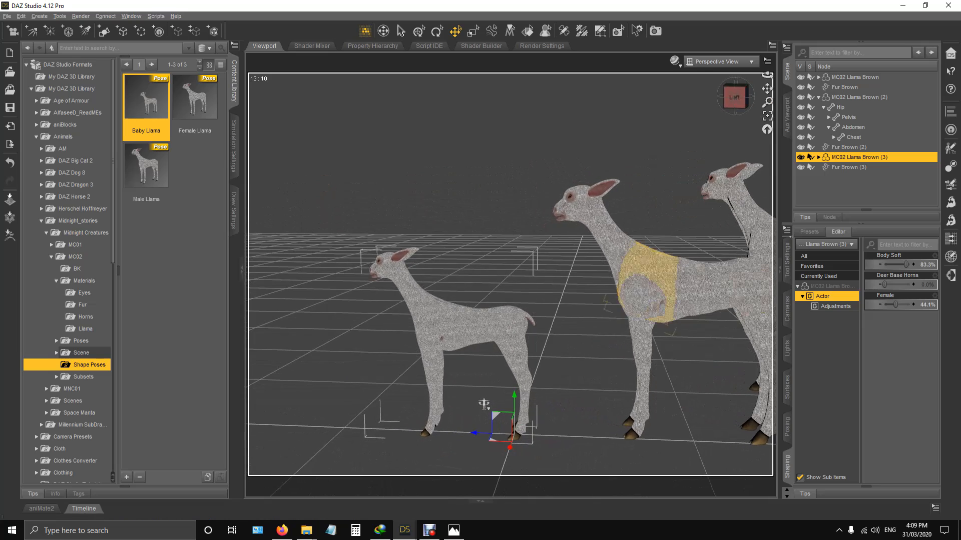
middle_click_drag(484, 404, 486, 401)
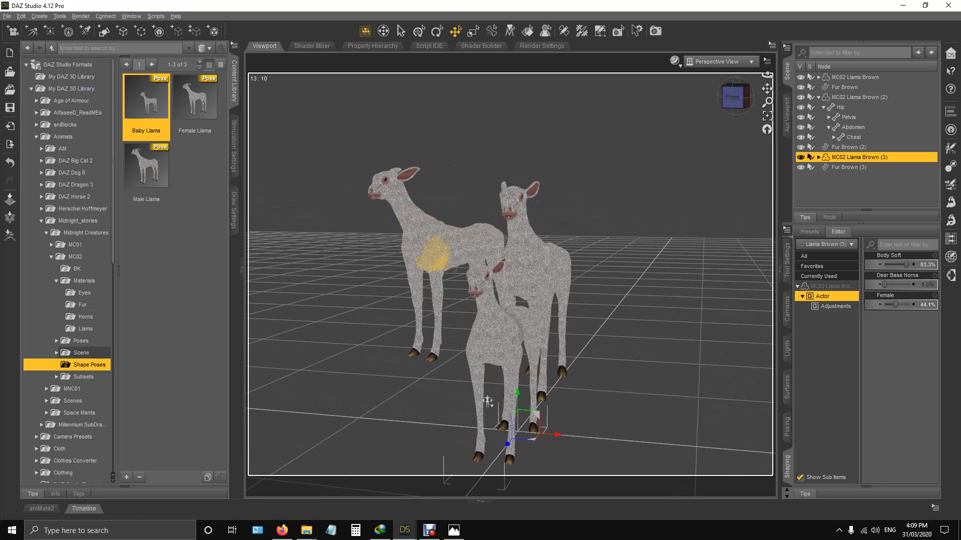
Apply the Sleeping pose to the female llama and check it from several angles
left_click(431, 252)
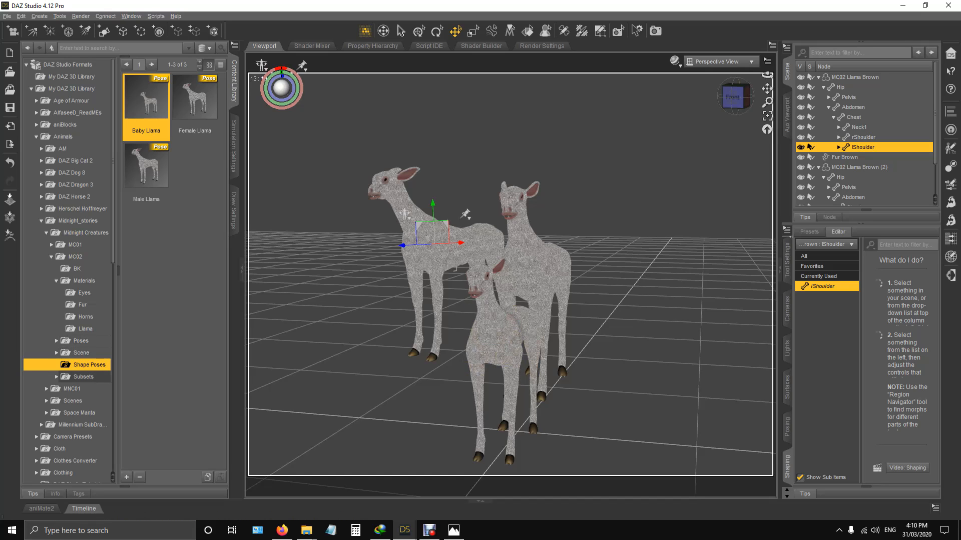
left_click(515, 265)
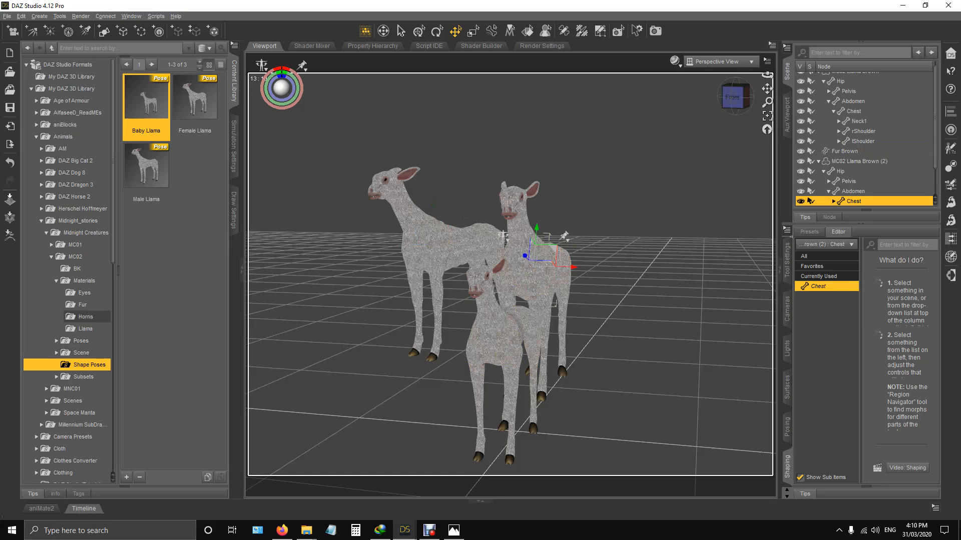
left_click(81, 340)
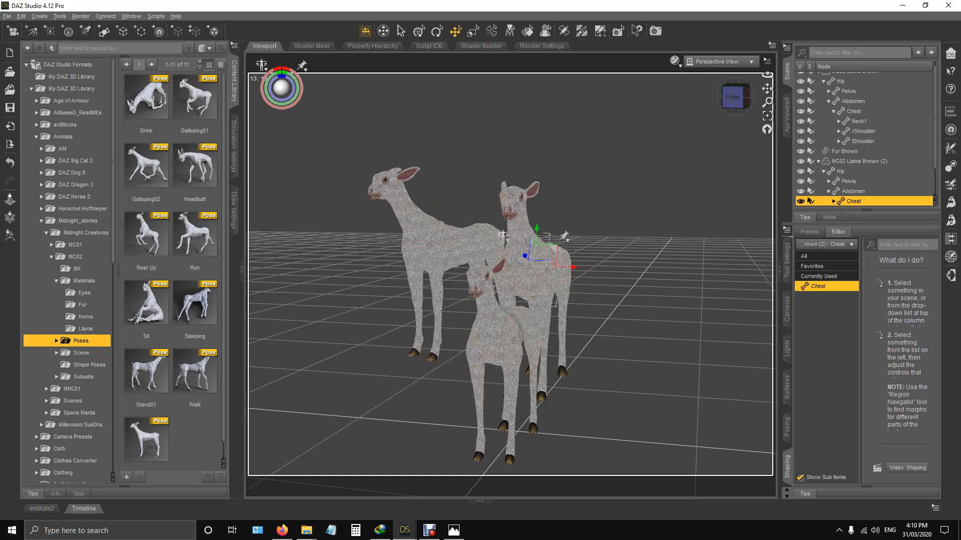
double_click(194, 302)
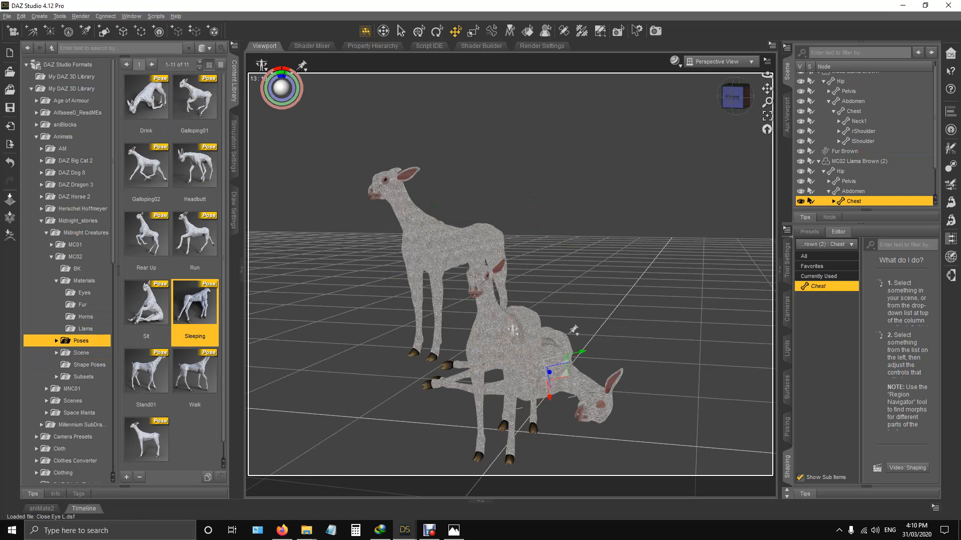
left_click(724, 97)
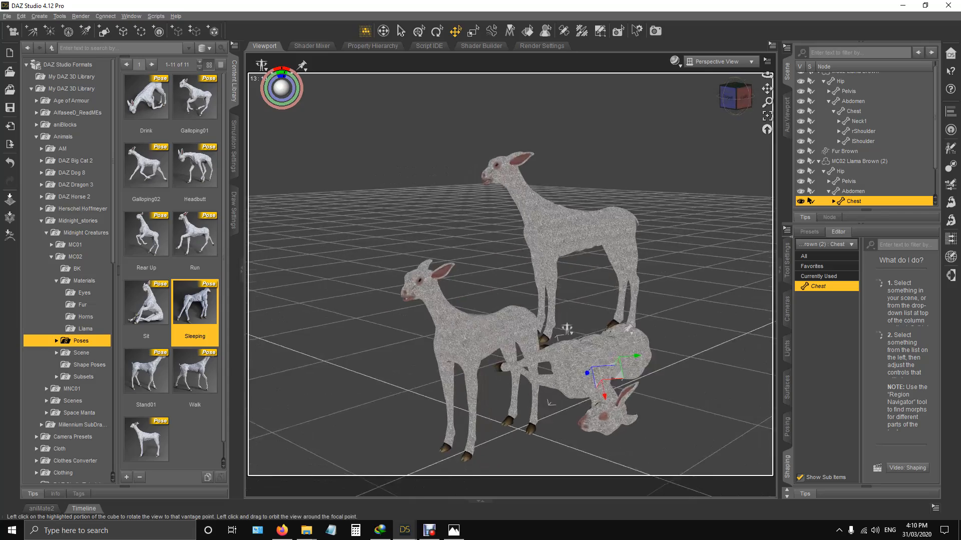
left_click(724, 98)
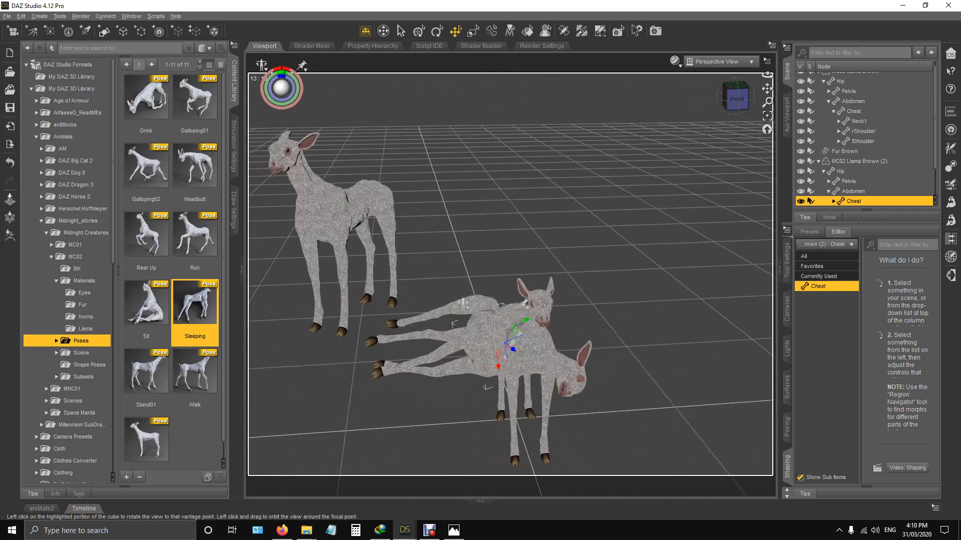
left_click_drag(727, 97, 758, 90)
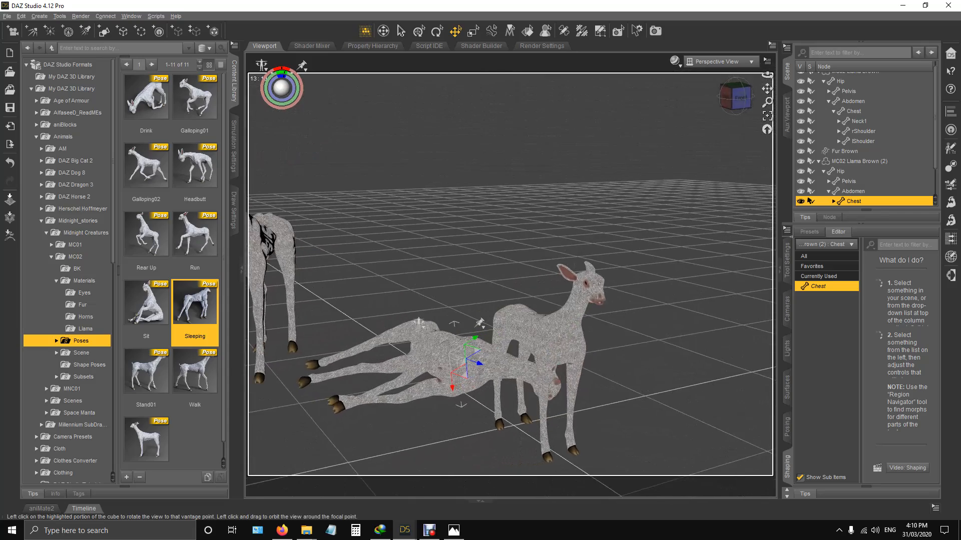
Apply the Drink pose to the baby llama and move the whole figure out of the sleeping llama to a spot behind it
left_click(526, 330)
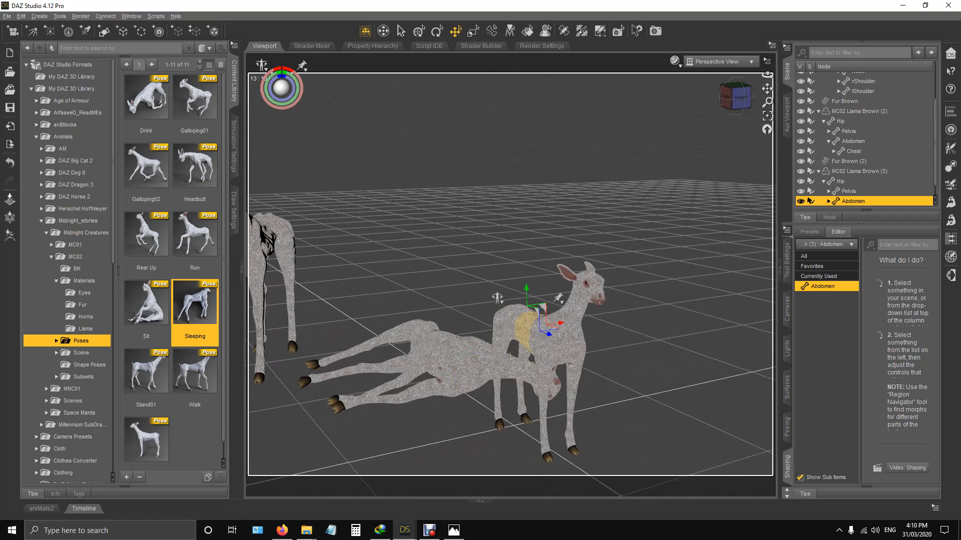
double_click(147, 103)
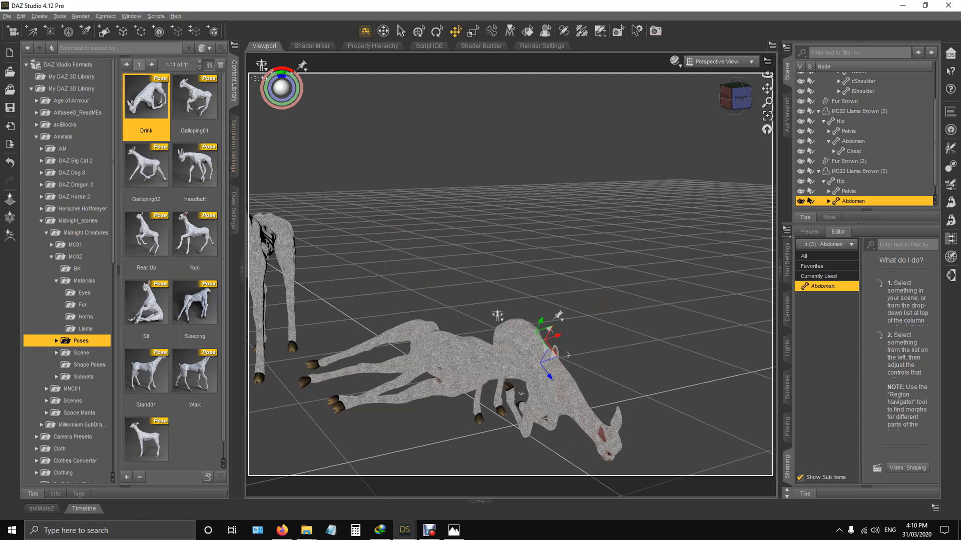
left_click(859, 171)
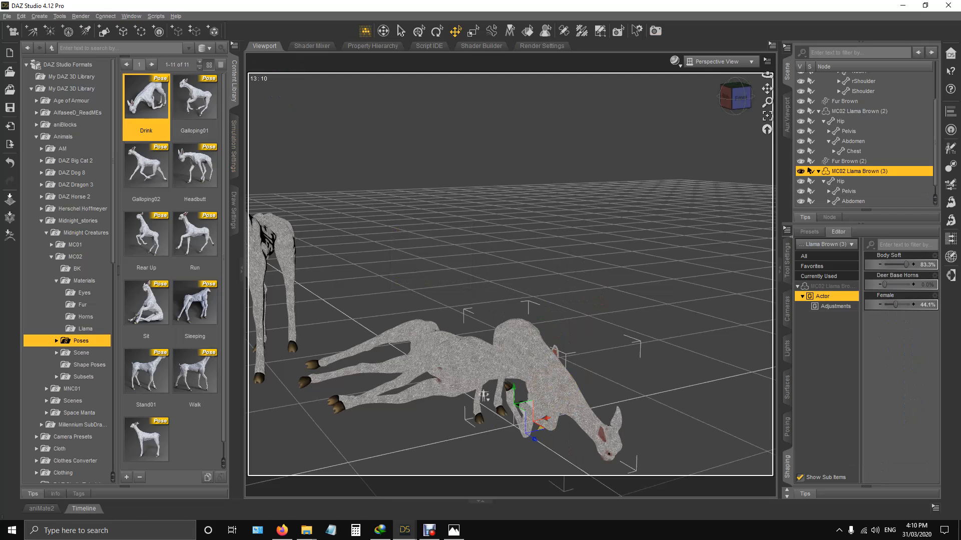
left_click_drag(484, 395, 449, 318)
left_click_drag(735, 96, 700, 105)
scroll(607, 318, "up", 5)
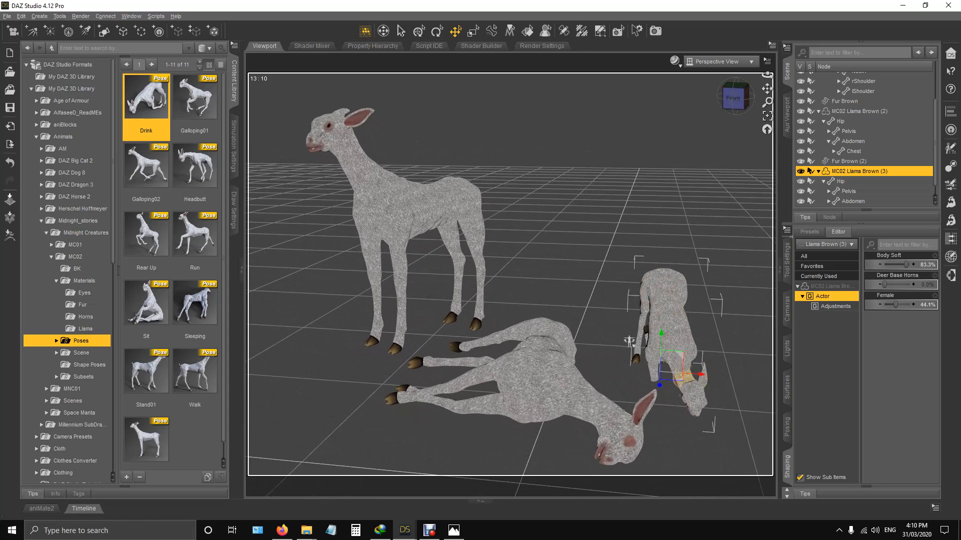
left_click_drag(629, 342, 593, 324)
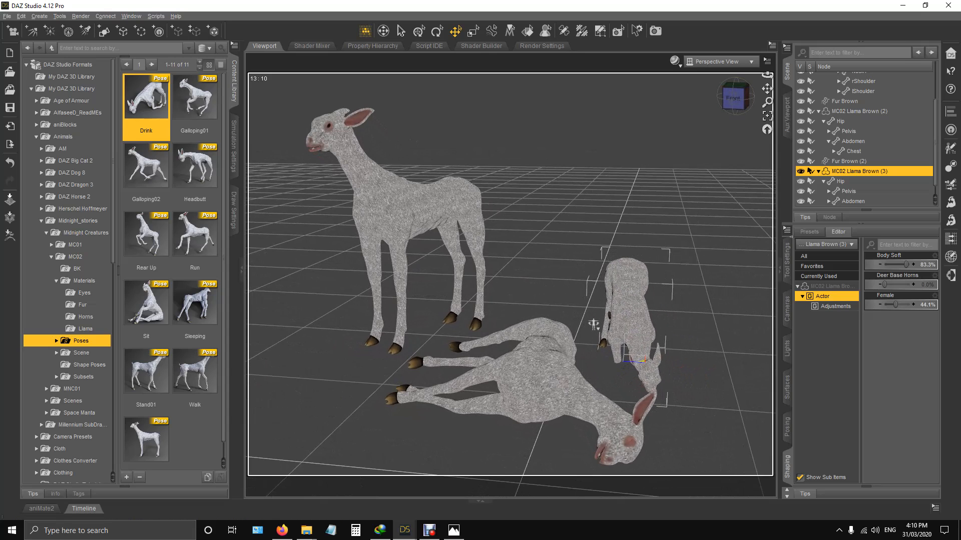
Turn the baby llama to about -59° around the Y axis and move it beside the sleeping llama's head
key("alt+shift+r")
left_click_drag(593, 324, 594, 325)
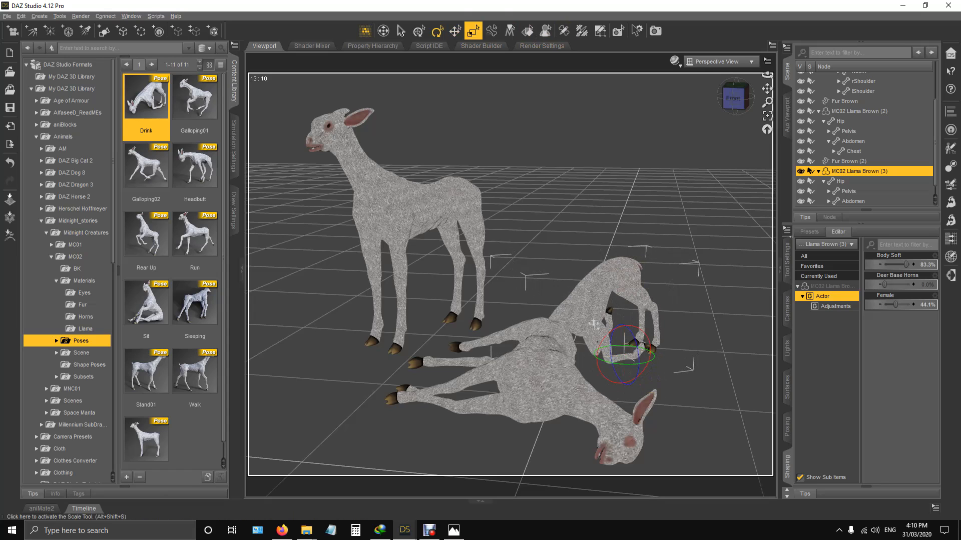
key("alt+shift+t")
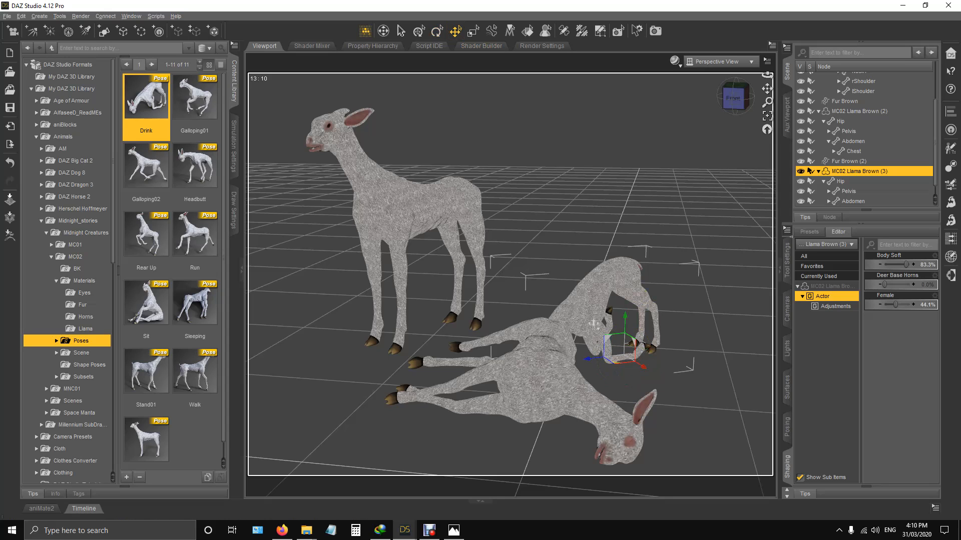
left_click_drag(593, 324, 683, 367)
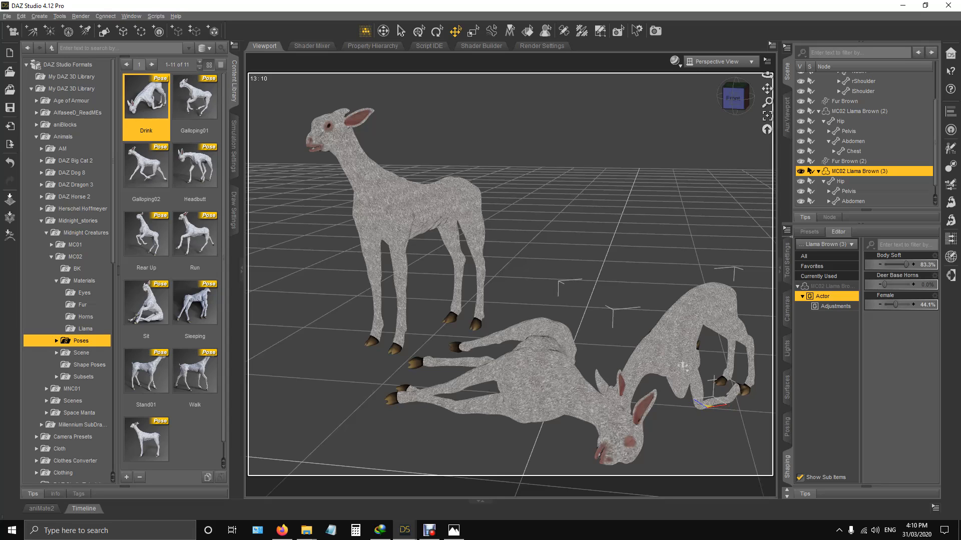
Set the baby llama's Neck Bend to -57.7%, Neck Side to 38.5% and Neck Twist to 46.2%
left_click(788, 426)
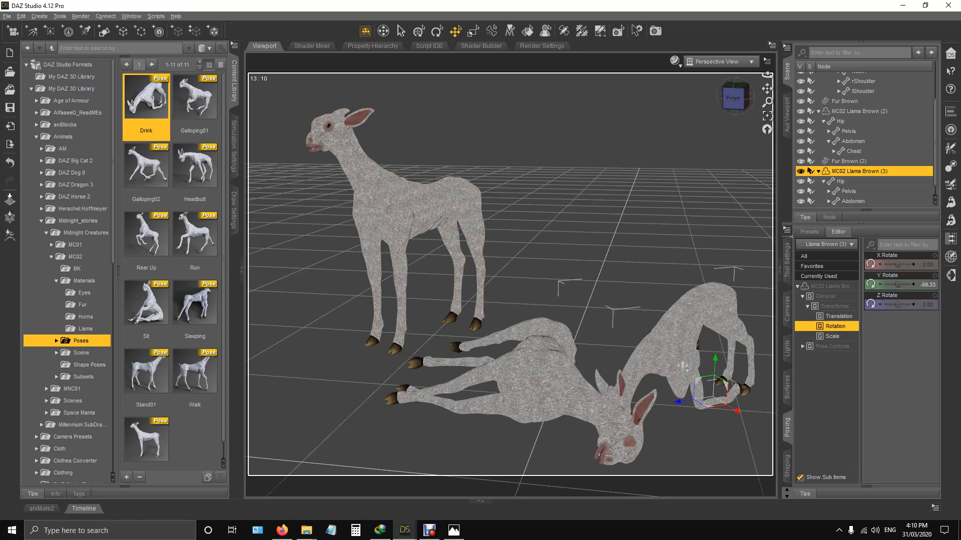
left_click(831, 346)
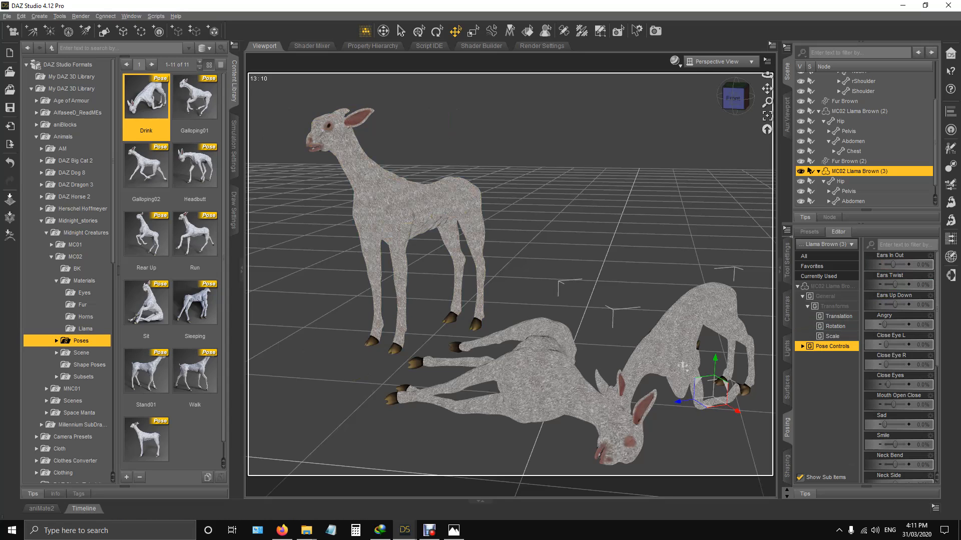
left_click(802, 346)
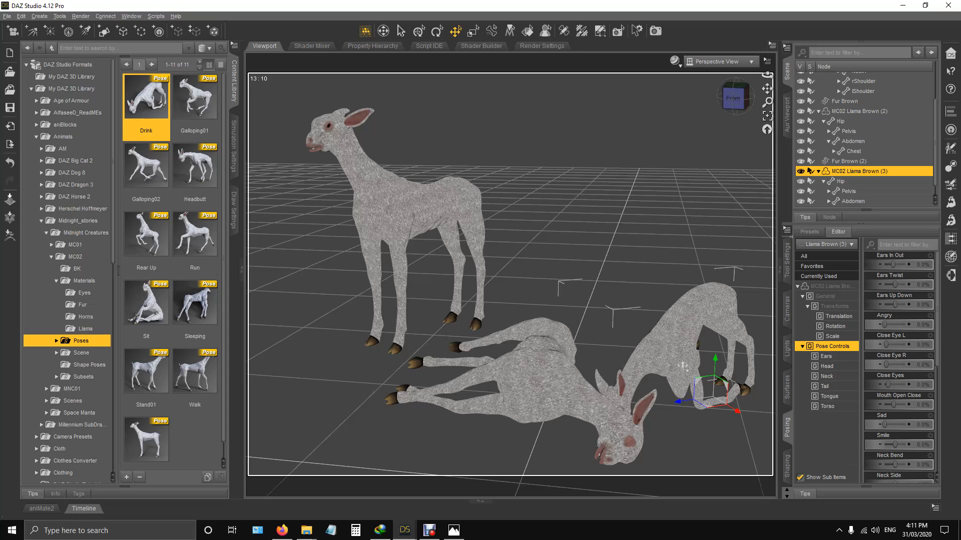
left_click(827, 376)
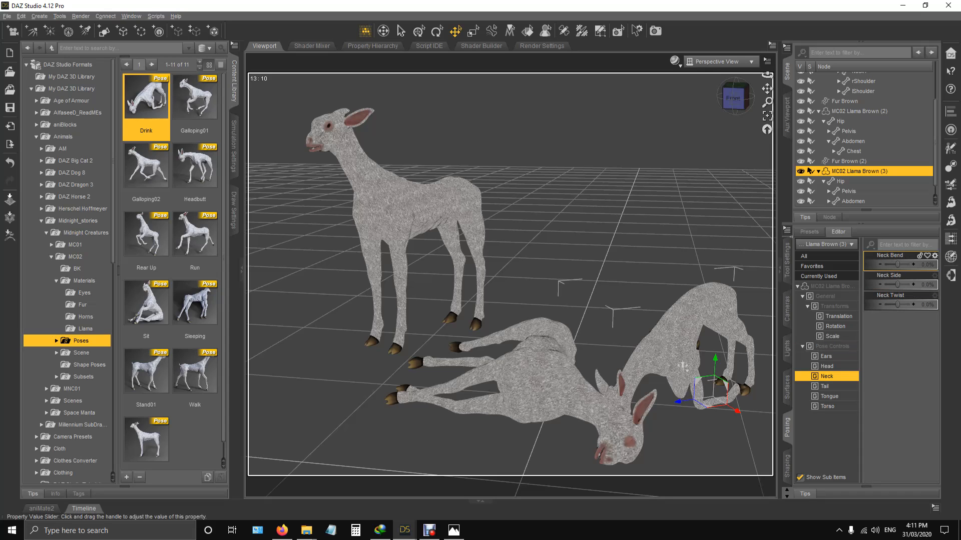
left_click_drag(897, 264, 904, 305)
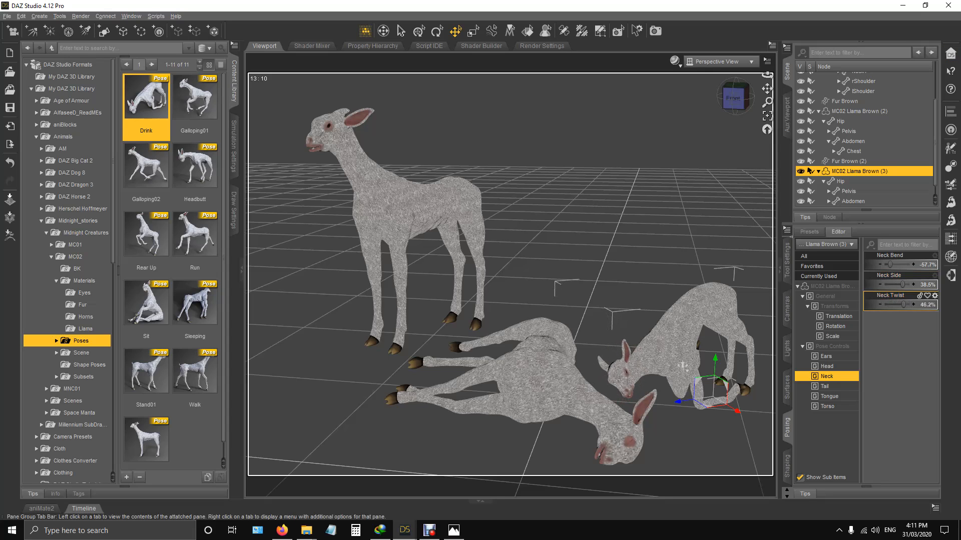
Move the baby llama forward so its head rests against the sleeping llama's head
left_click_drag(708, 407, 709, 414)
left_click_drag(683, 372, 686, 382)
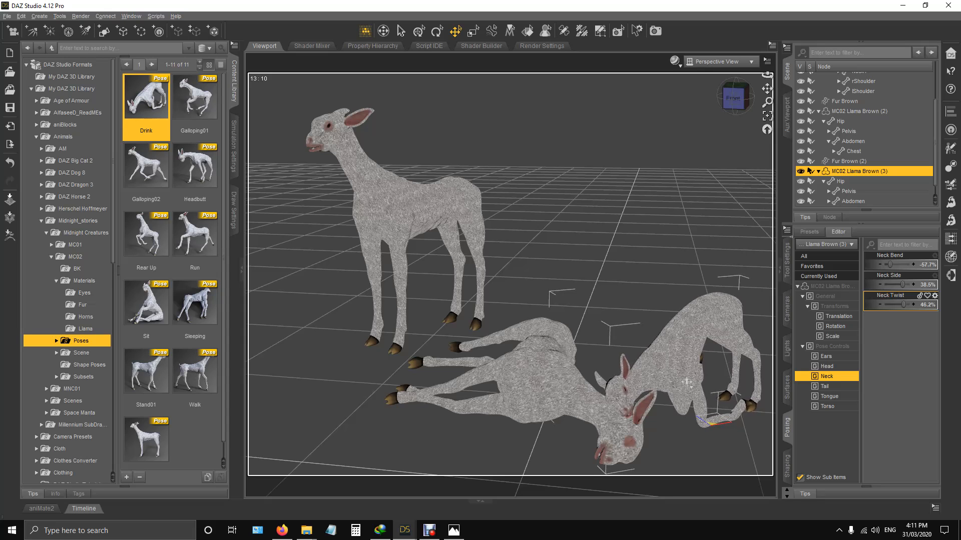
left_click_drag(767, 89, 714, 74)
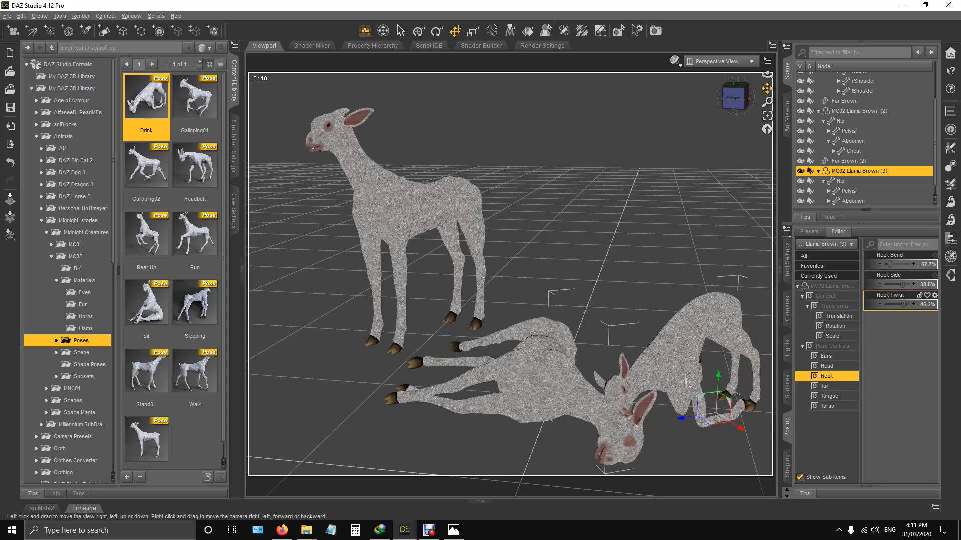
left_click_drag(632, 368, 628, 372)
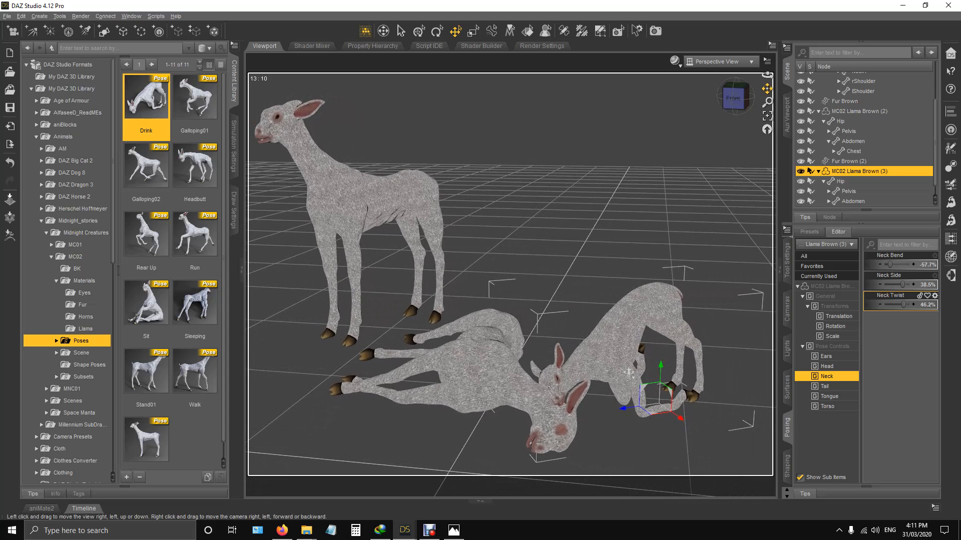
Apply the Walk pose to the standing llama and move the whole figure directly behind the sleeping llama
left_click(376, 229)
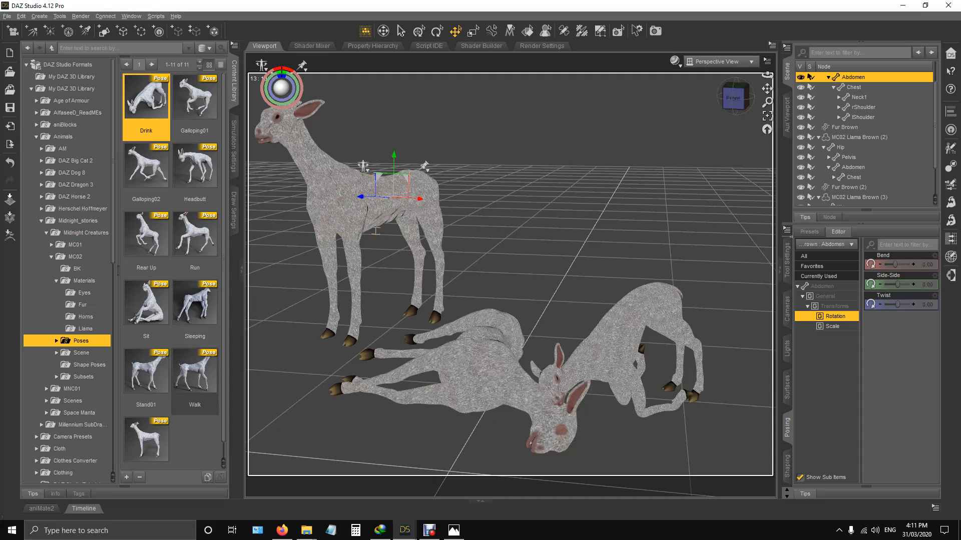
double_click(195, 377)
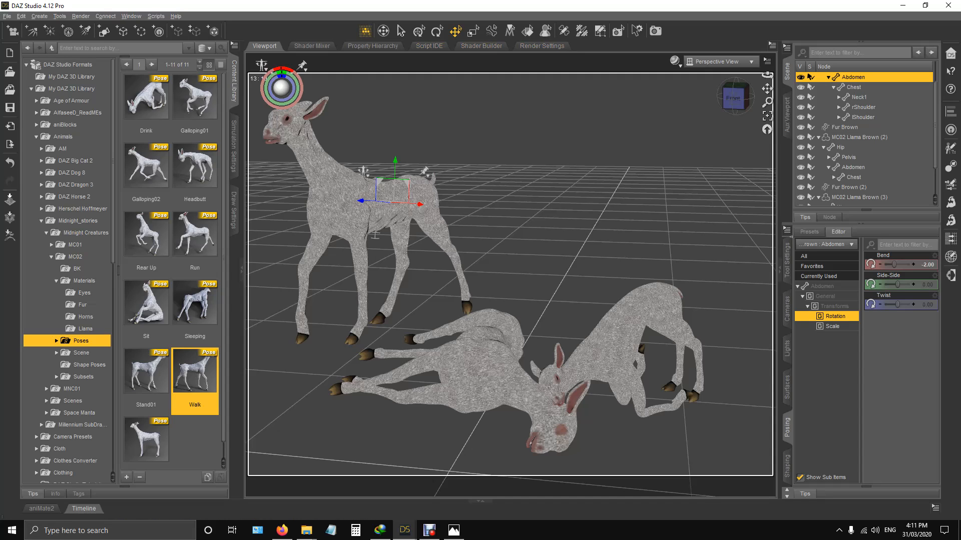
scroll(864, 140, "up", 1)
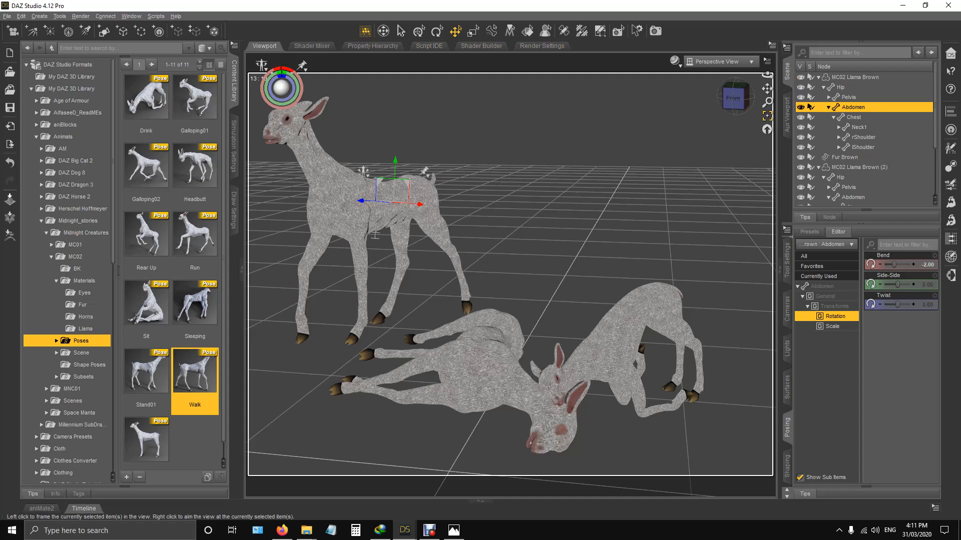
left_click(855, 77)
left_click_drag(391, 288, 466, 310)
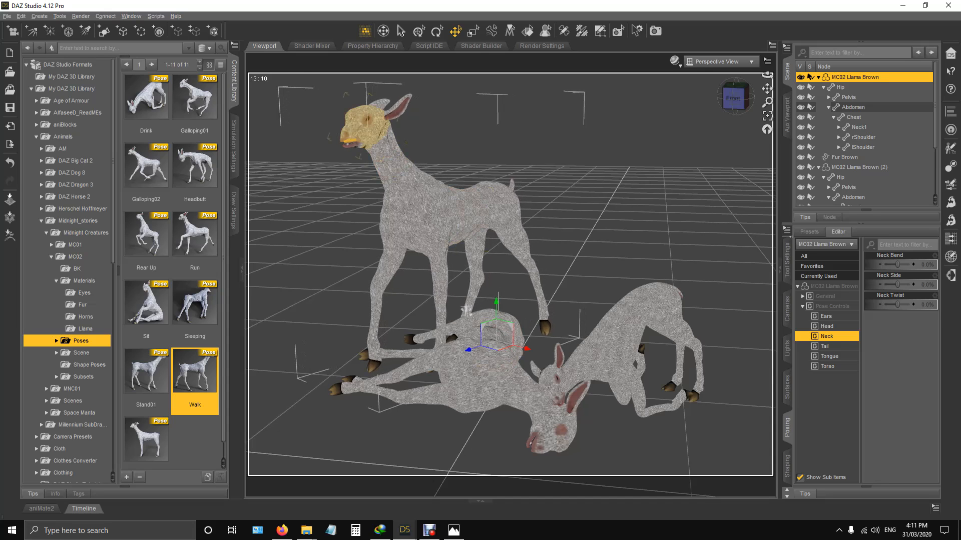
Set the standing llama's Angry expression to 100% and Close Eyes to 5.4%
left_click(347, 109)
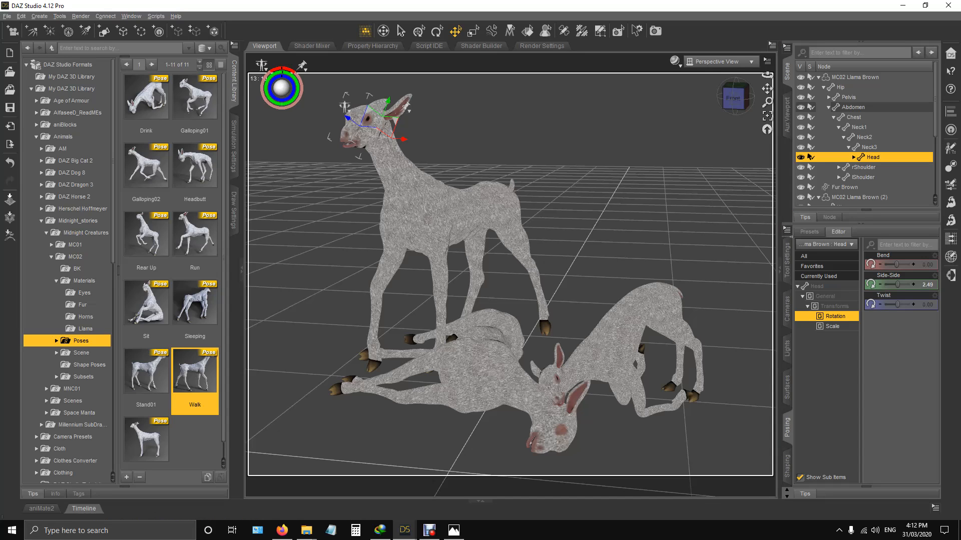
left_click(466, 310)
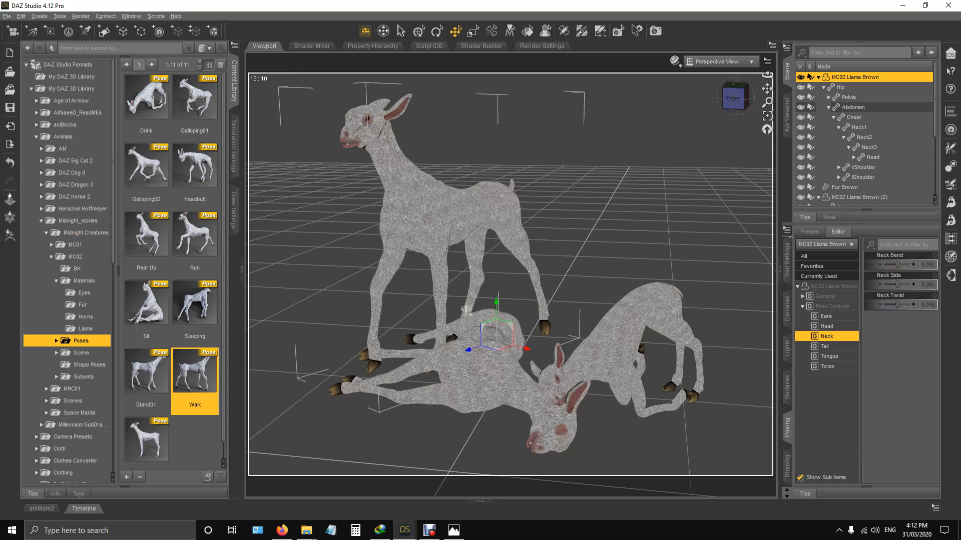
left_click(826, 326)
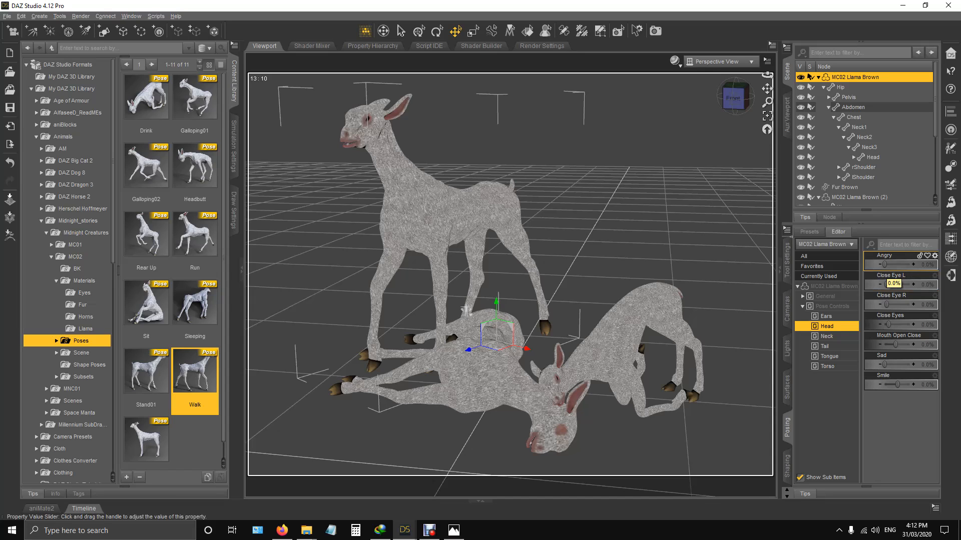
left_click_drag(884, 364, 911, 384)
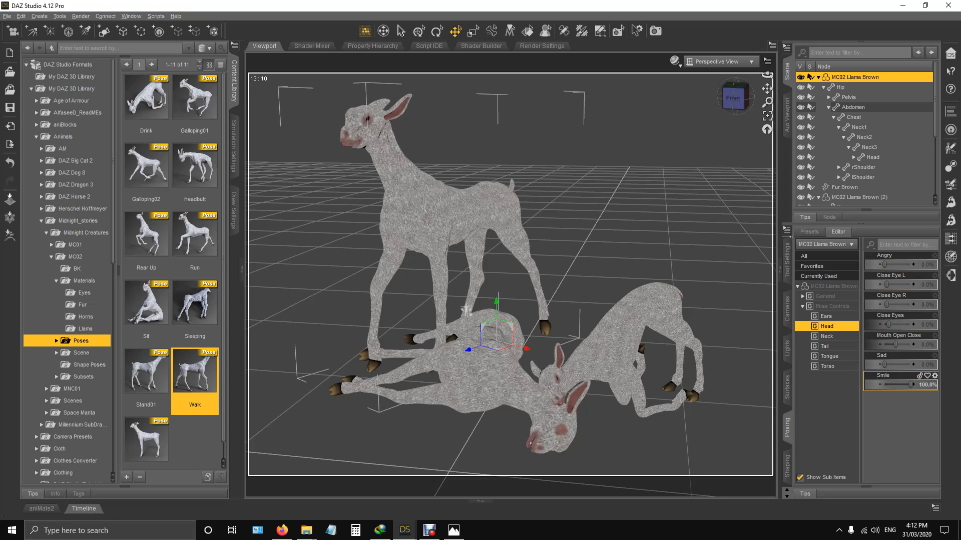
key("ctrl+z")
left_click_drag(884, 264, 911, 265)
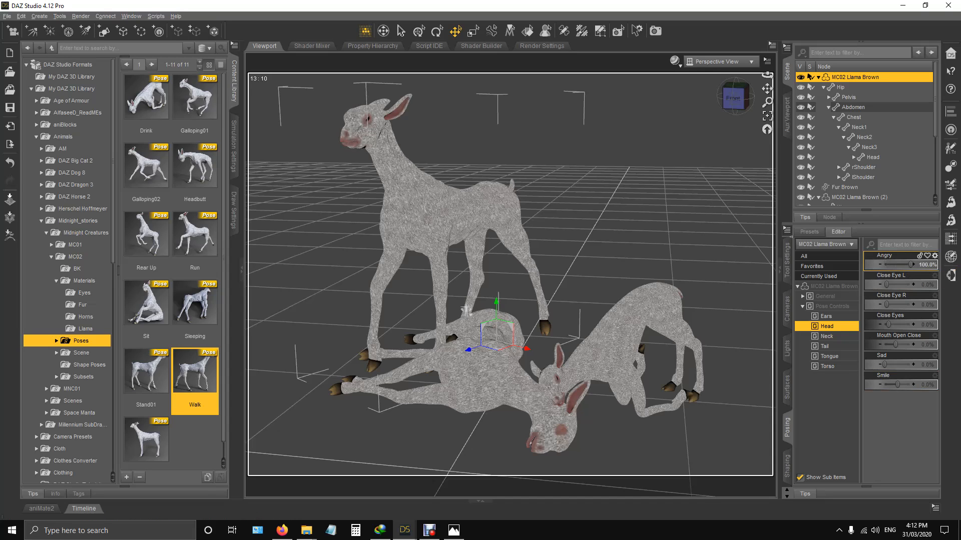
left_click_drag(887, 324, 890, 325)
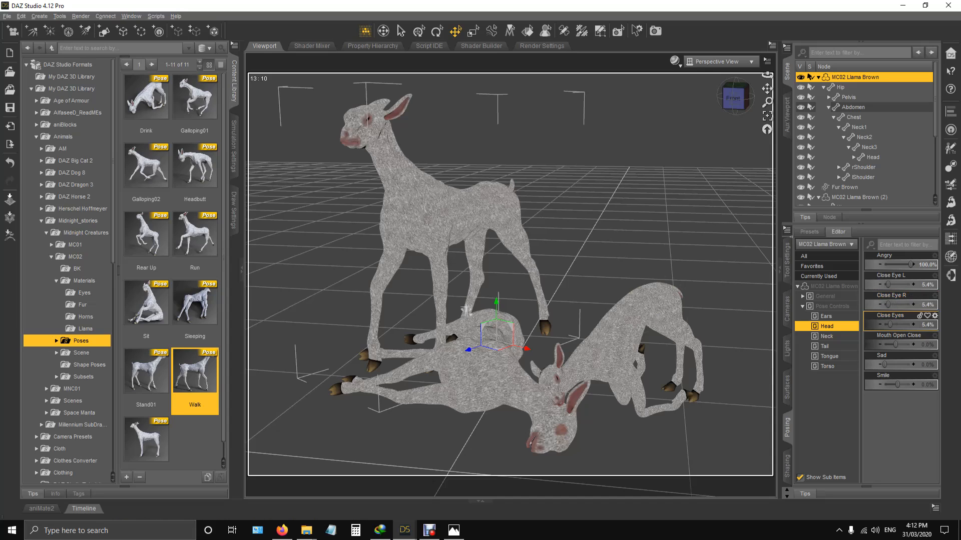
Set the standing llama's Neck Bend to 26.9%, Neck Side to -30.8% and Neck Twist to -46.2%, and nudge the figure slightly forward
left_click(827, 337)
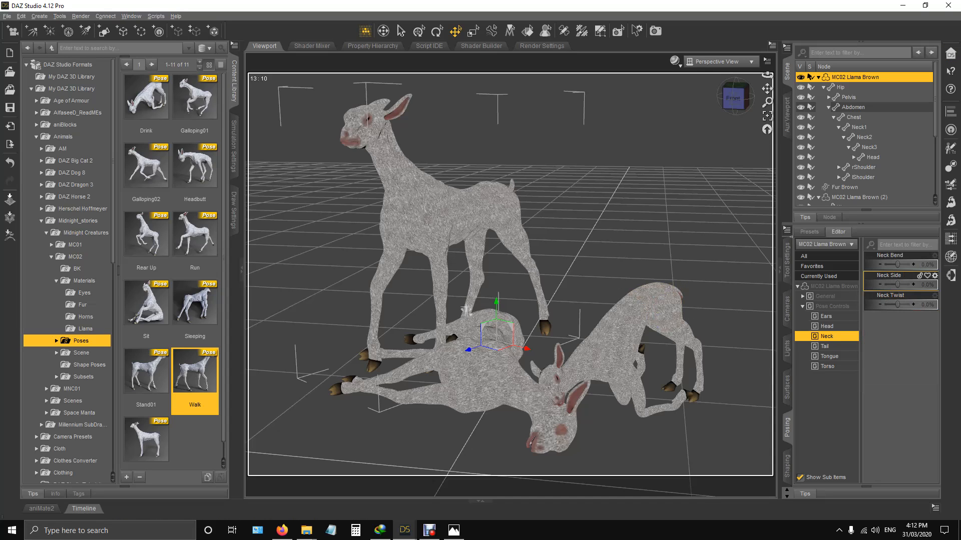
left_click_drag(897, 264, 902, 265)
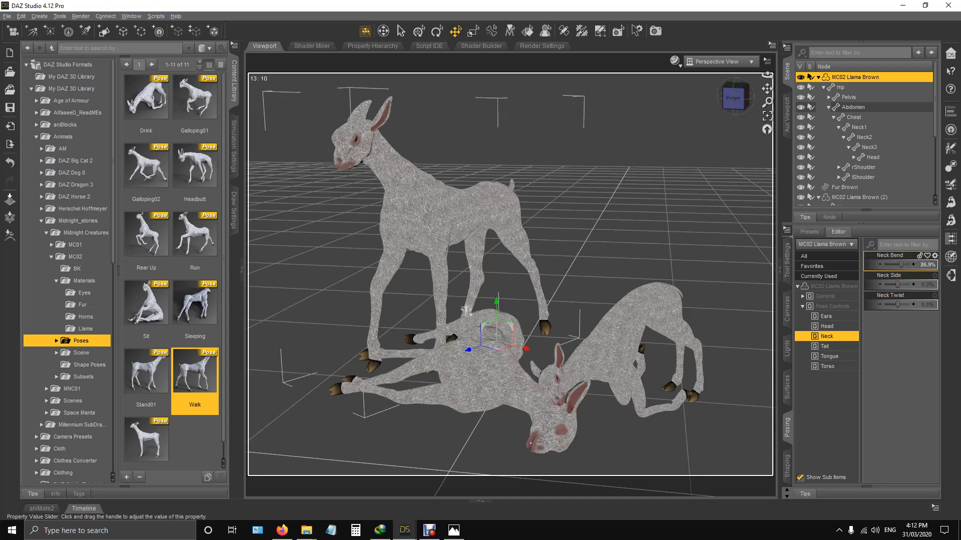
mouse_move(897, 285)
left_mouse_down()
mouse_move(887, 305)
mouse_move(893, 285)
left_mouse_up()
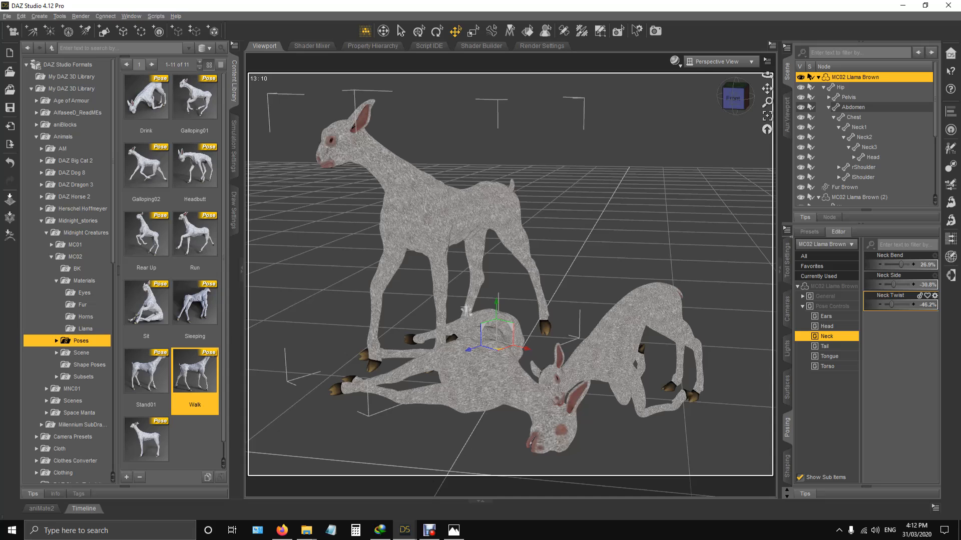
left_click_drag(466, 311, 474, 317)
Frame the three llamas and preview the scene with the NVIDIA Iray draw style
scroll(473, 319, "up", 2)
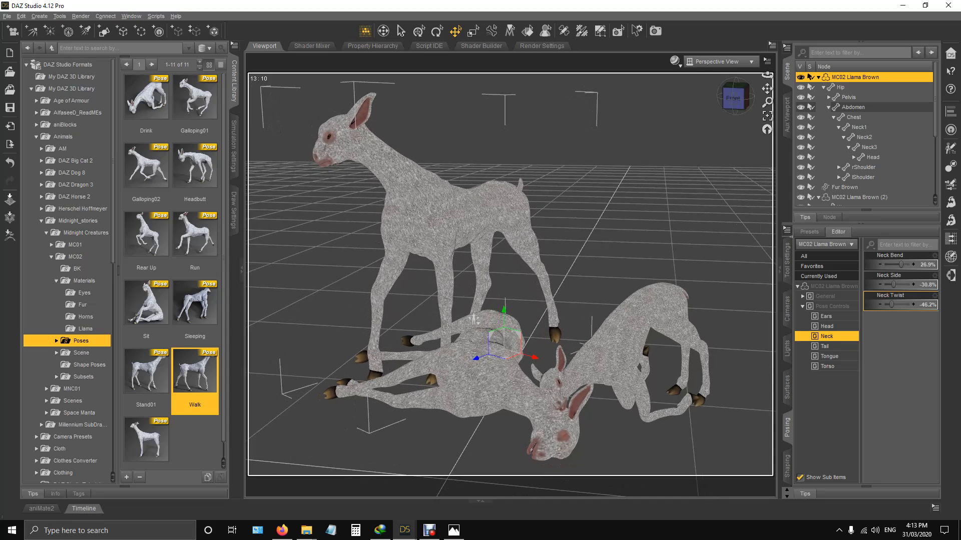
left_click_drag(767, 88, 736, 86)
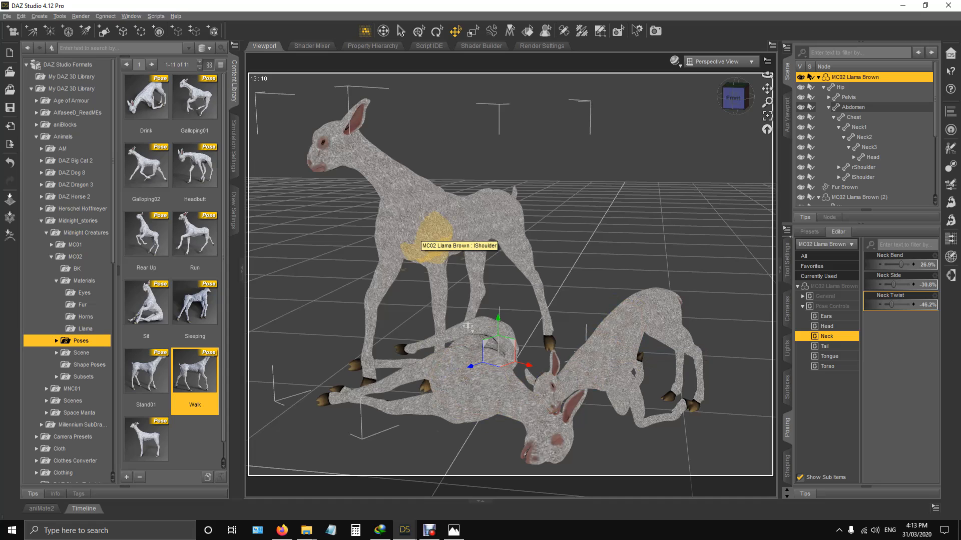
left_click(675, 60)
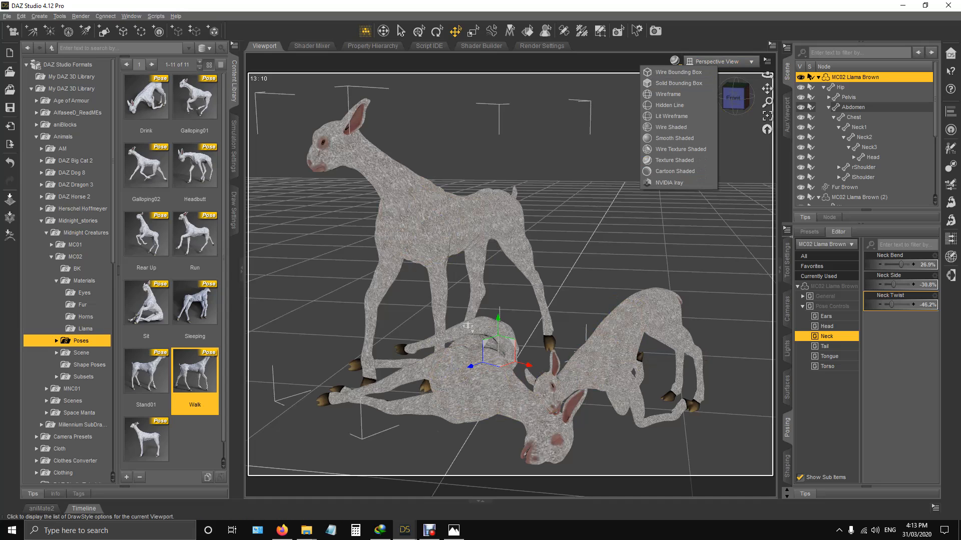
left_click(670, 183)
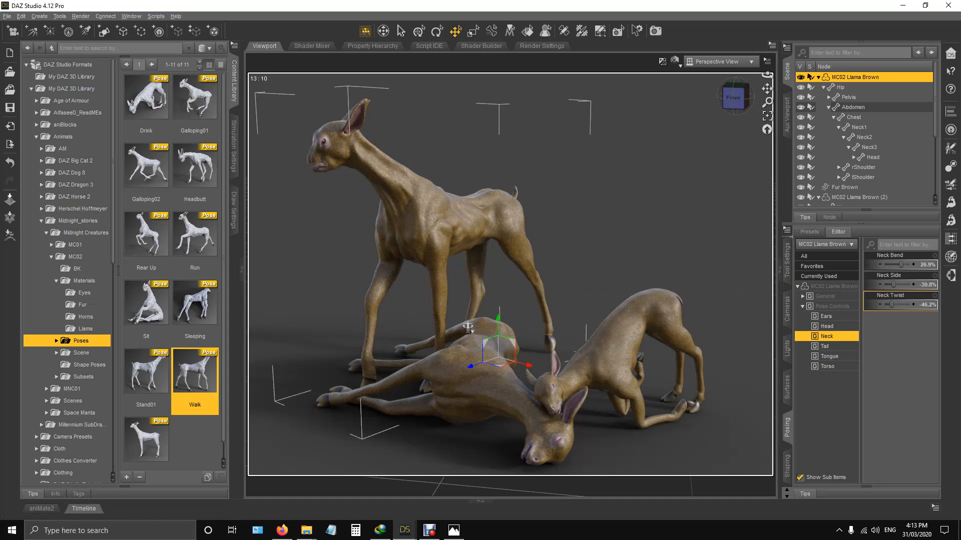
Try a blue Diffuse Overlay Color of 0.00, 0.22, 0.54 on the standing llama's Skin surface and undo it
left_click(528, 31)
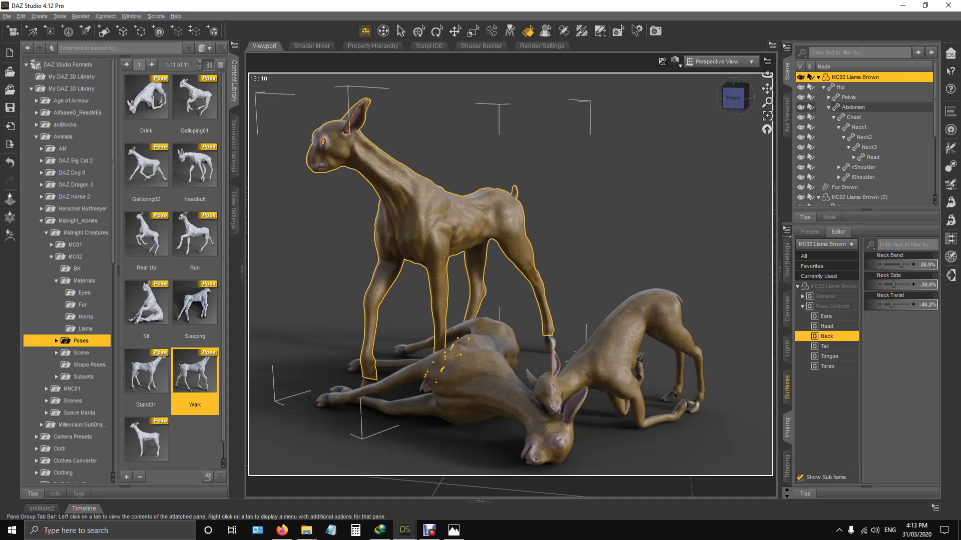
left_click(787, 387)
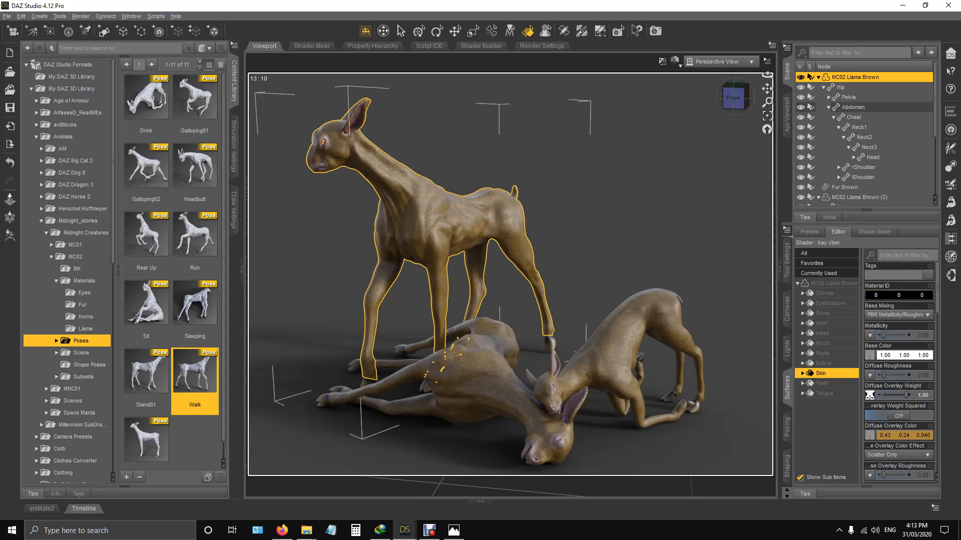
scroll(898, 425, "down", 2)
scroll(899, 425, "down", 3)
scroll(898, 430, "up", 1)
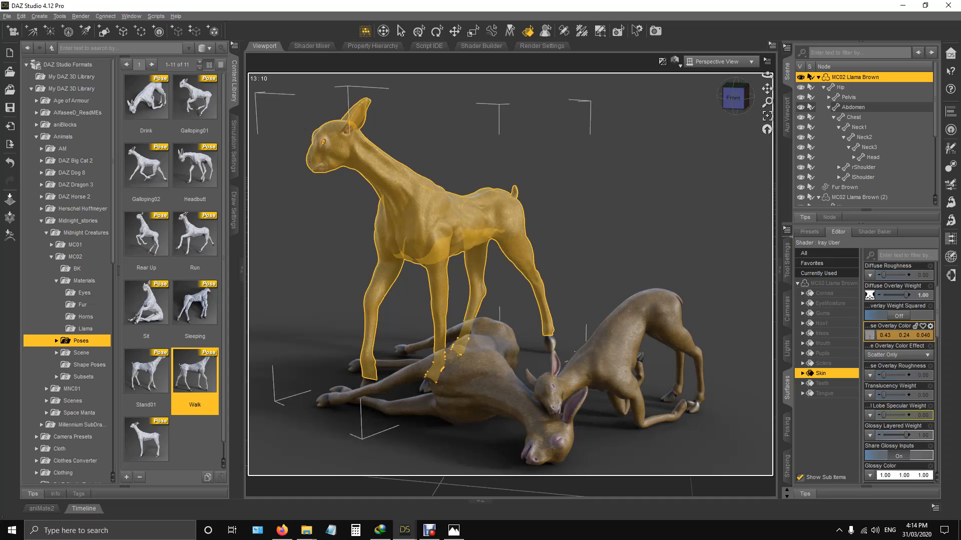
left_click(590, 210)
left_click(481, 215)
left_click(870, 335)
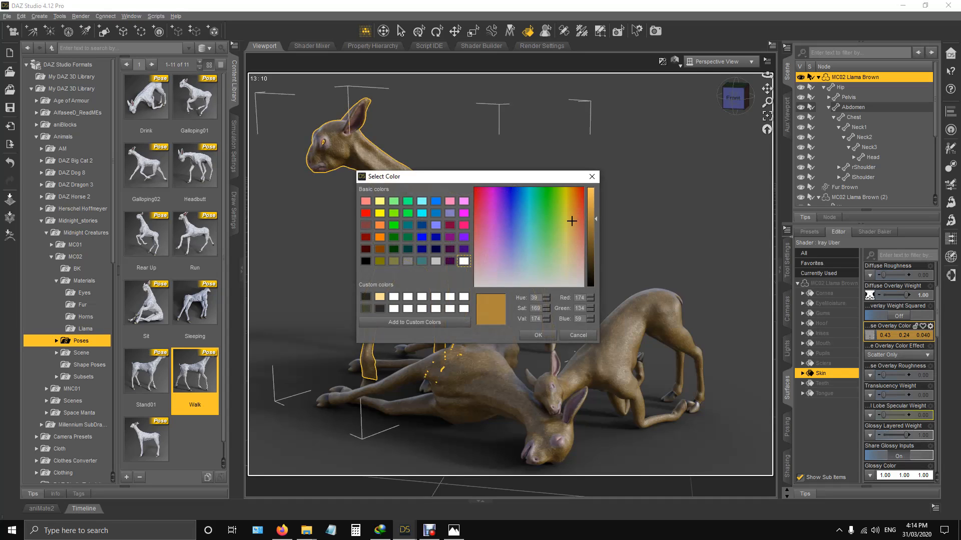
left_click(436, 213)
left_click(538, 336)
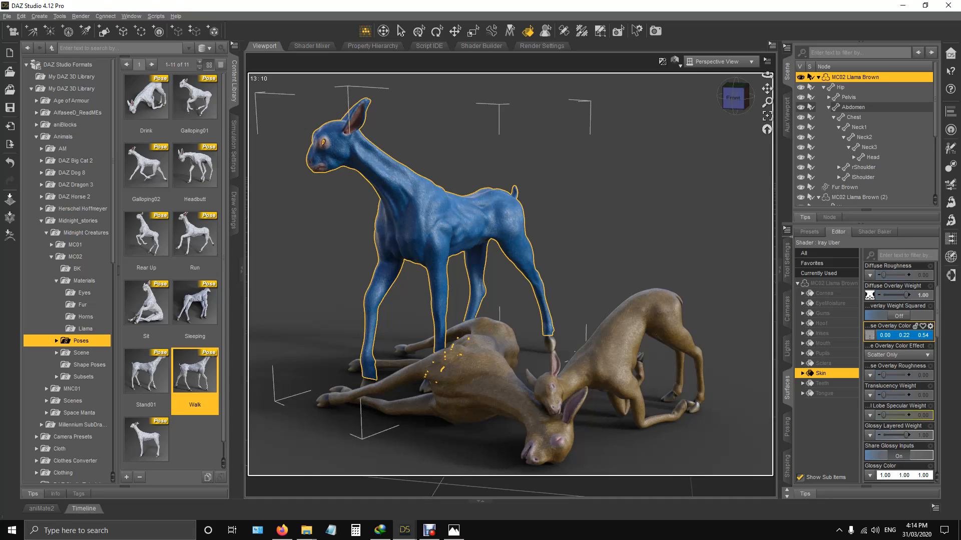
key("ctrl+z")
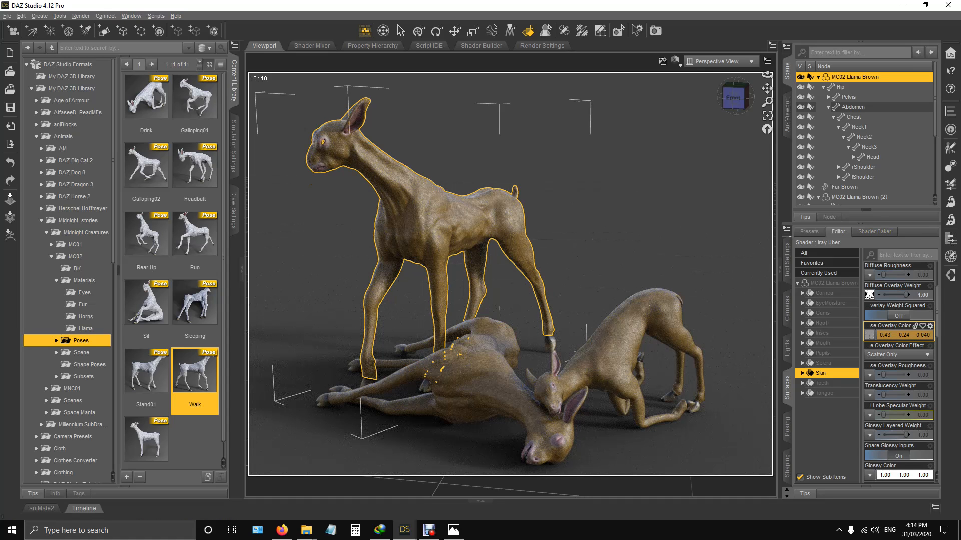
Examine the surface properties of the standing llama's Fur Brown, including the image choices for Hair Root Color
scroll(850, 168, "down", 3)
left_click(844, 159)
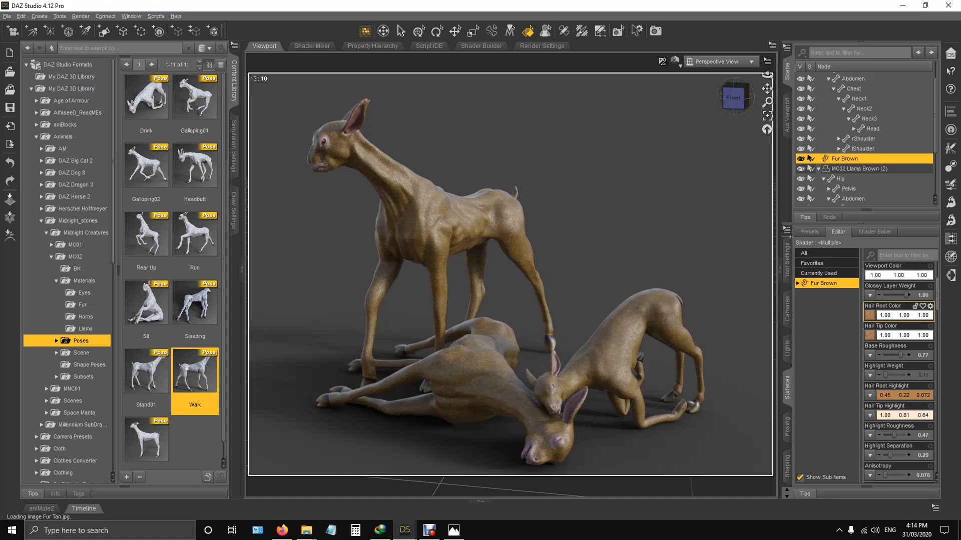
mouse_move(870, 315)
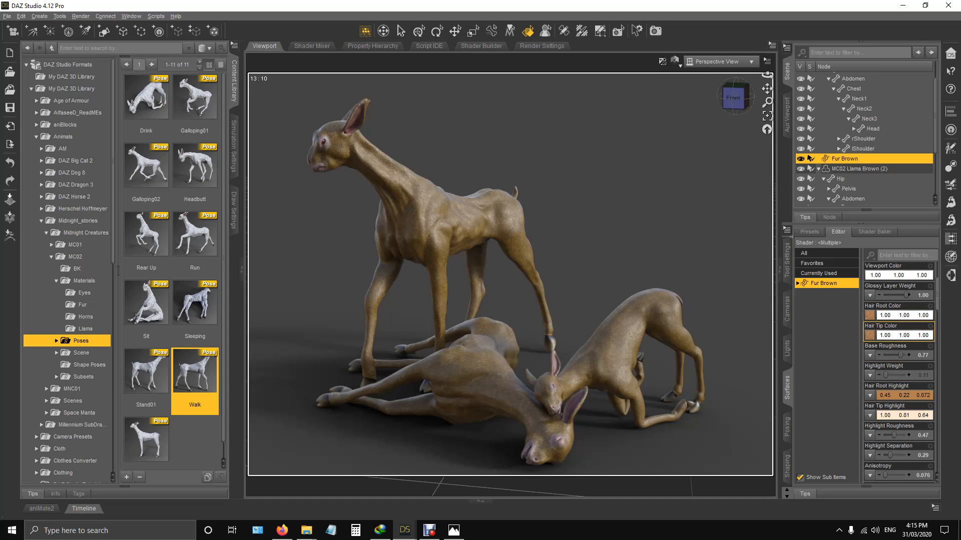
left_click(869, 315)
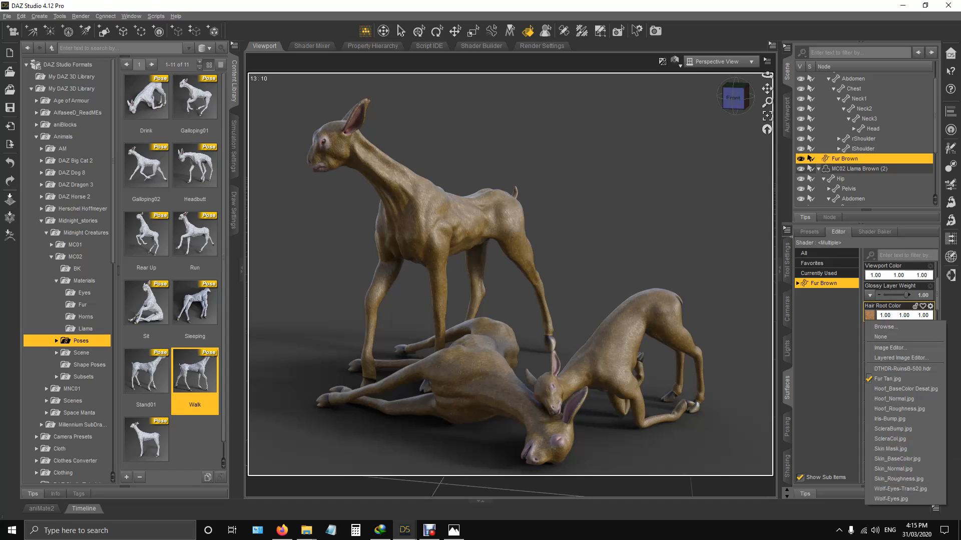
key("Escape")
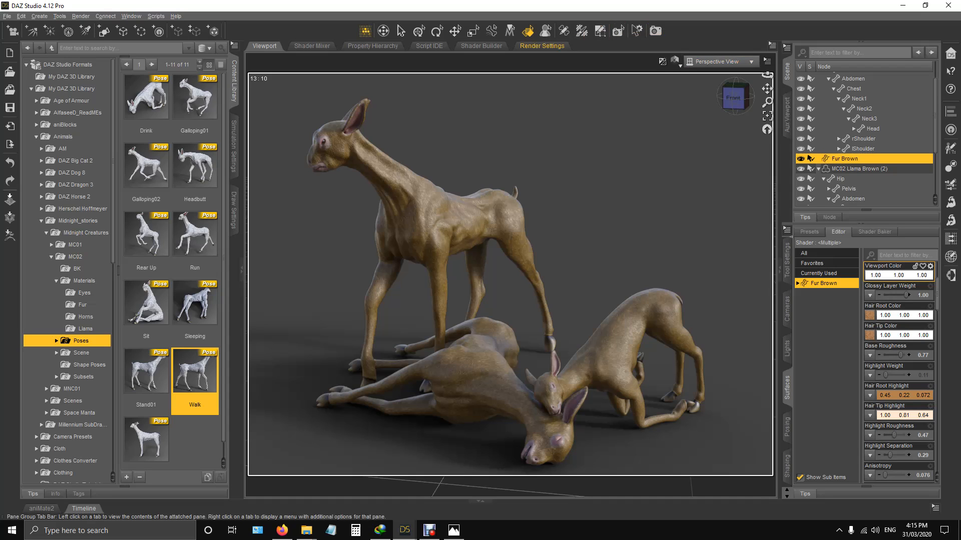
Set the render environment's Dome Rotation to 75.57 and check the lighting on the llamas in the viewport
left_click(542, 45)
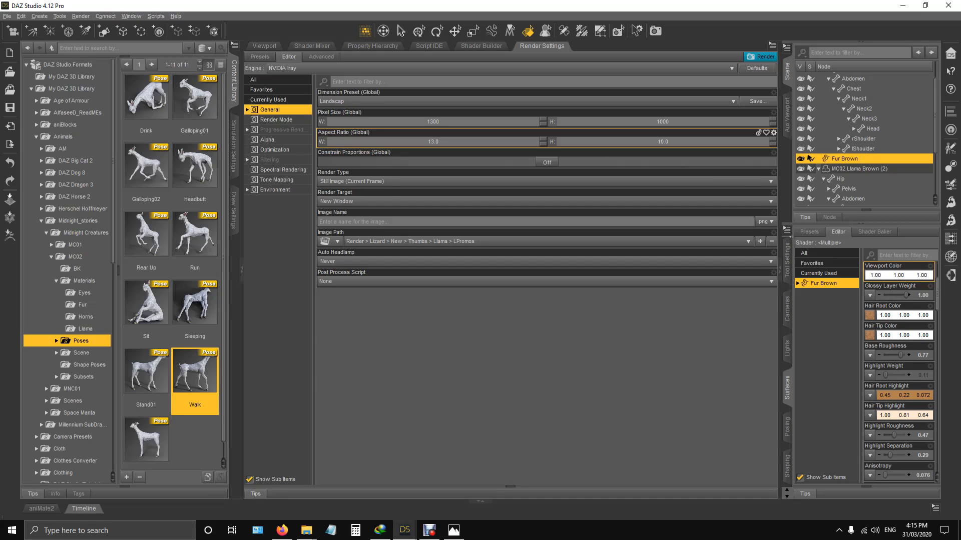
left_click(275, 190)
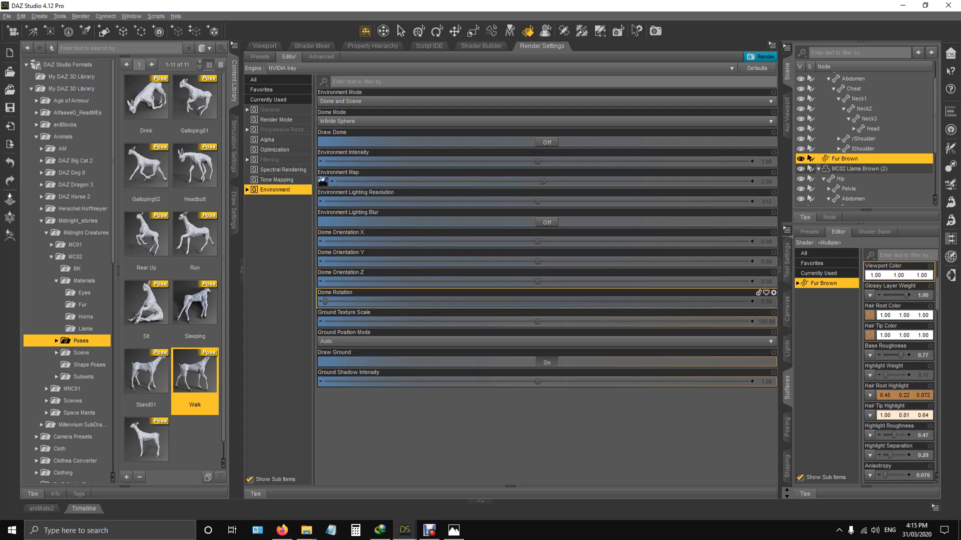
left_click_drag(324, 301, 413, 301)
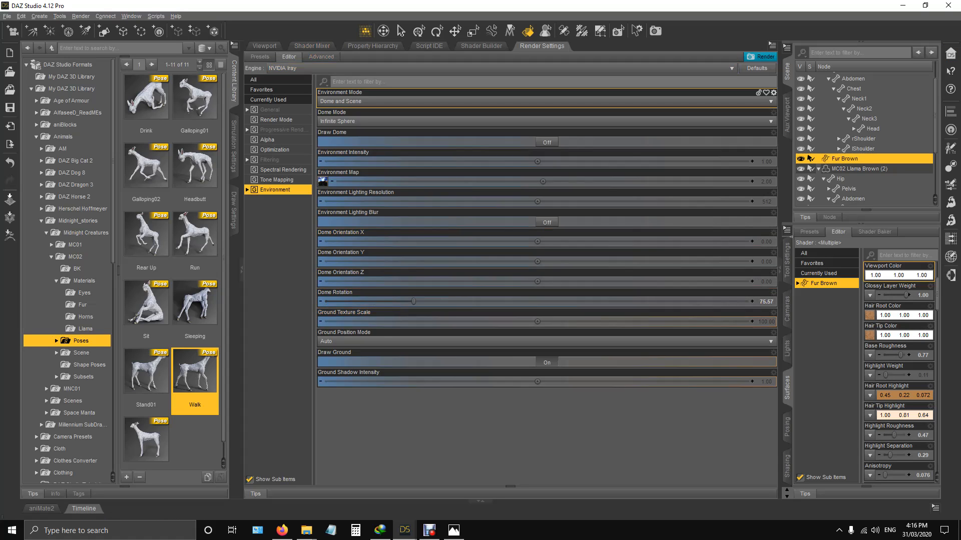
left_click(264, 46)
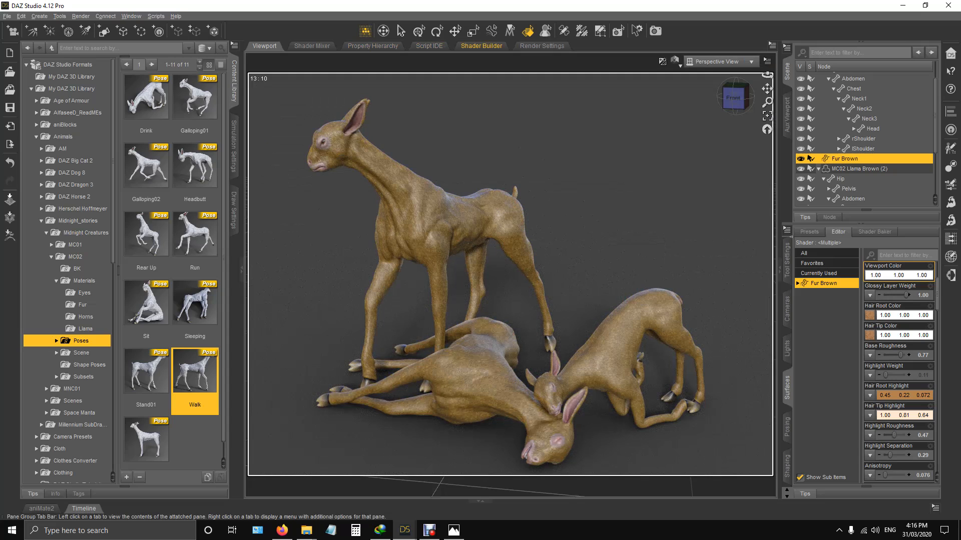
Set the render environment's Ground Position Mode to Manual and return to the llama preview
left_click(542, 46)
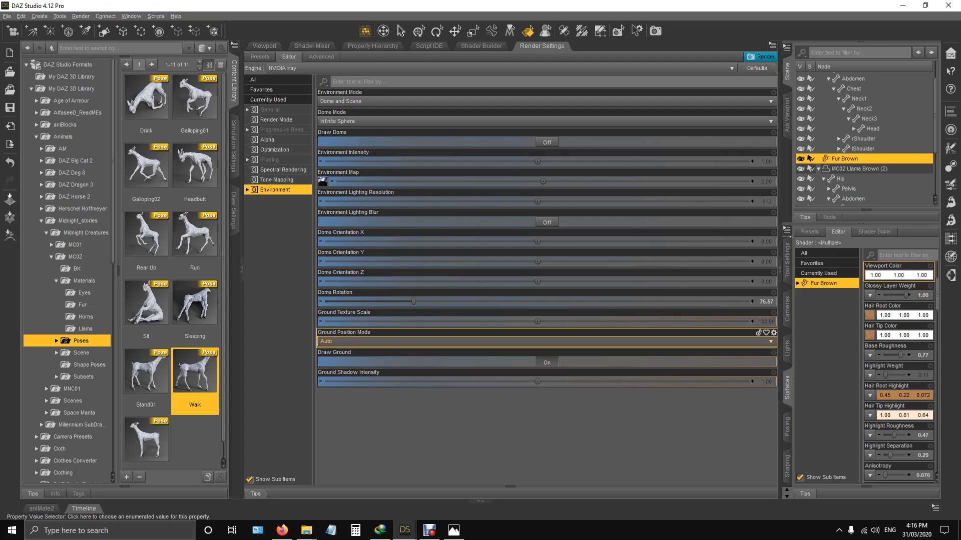
left_click(345, 341)
left_click(330, 361)
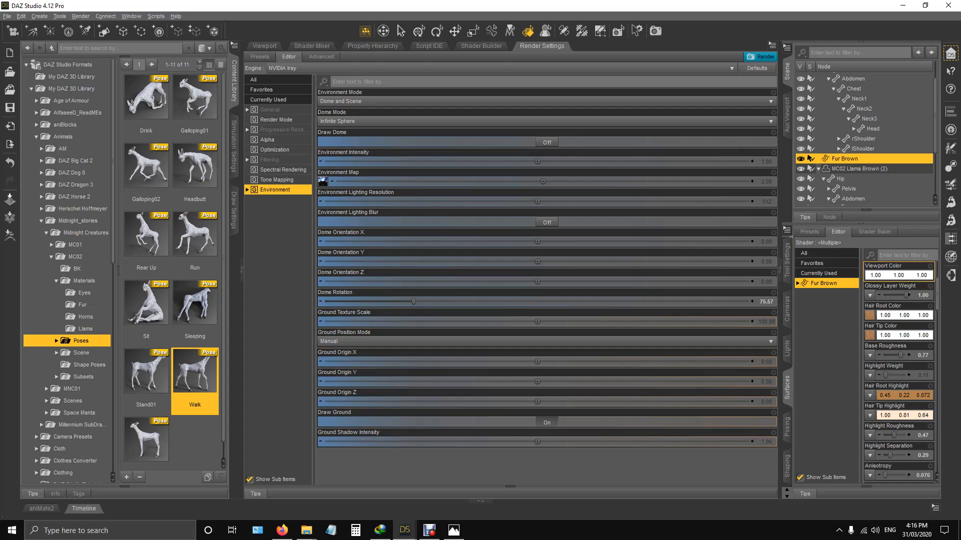
mouse_move(366, 366)
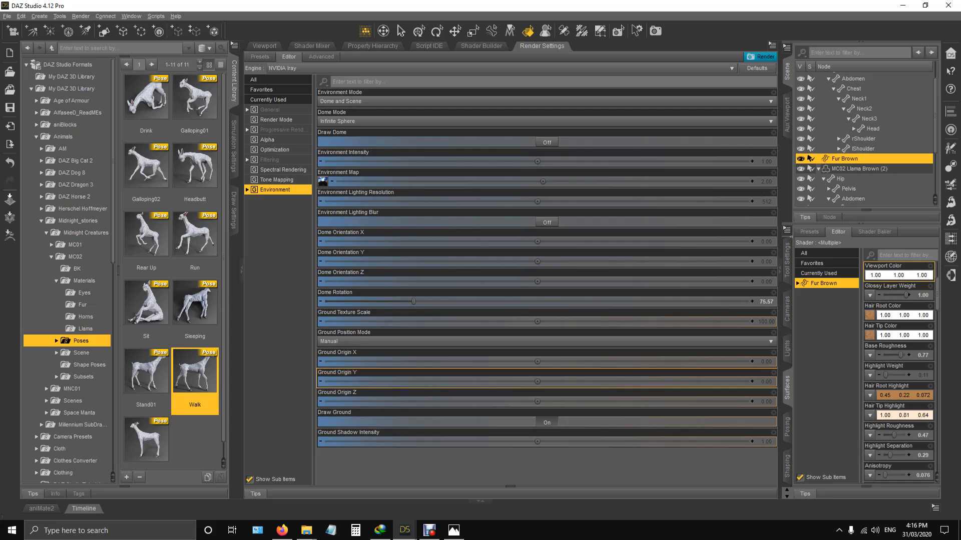
left_click(264, 46)
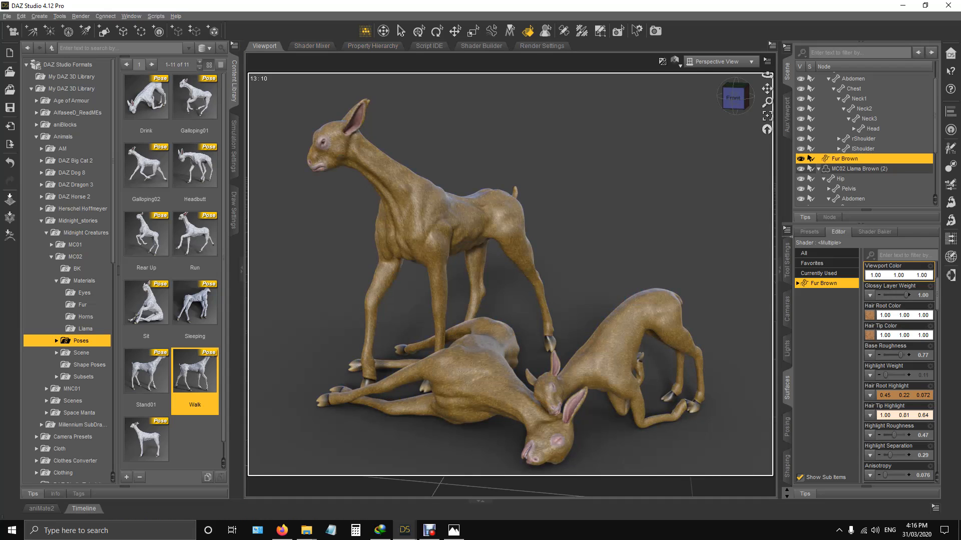
Set the Pixel Filter Radius to 0.90 in the render's Filtering settings
left_click(542, 46)
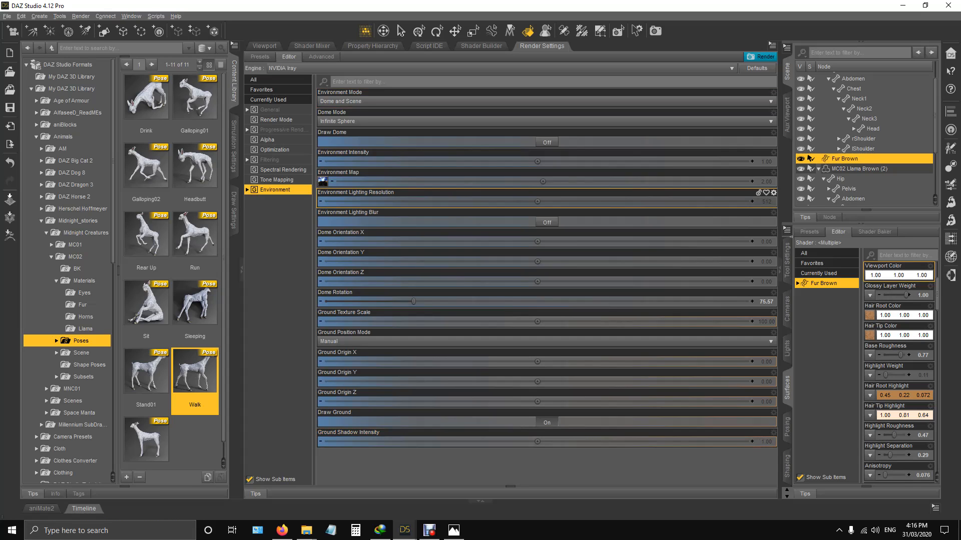
left_click(269, 159)
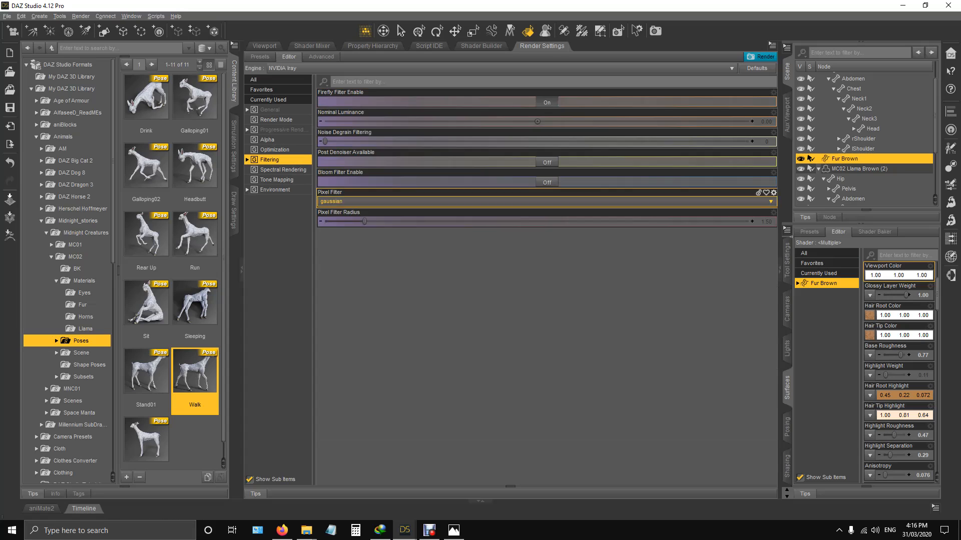
left_click(766, 222)
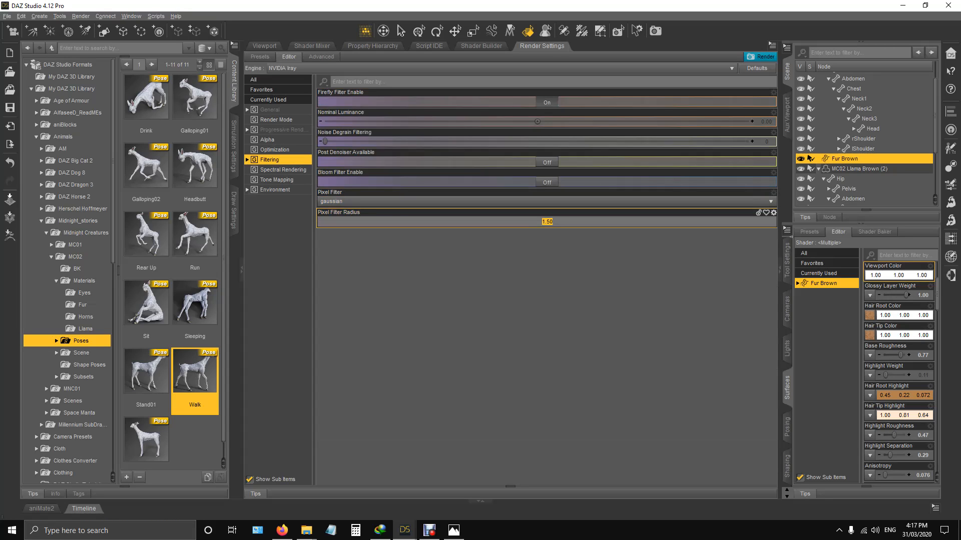
key("BackSpace")
key("Return")
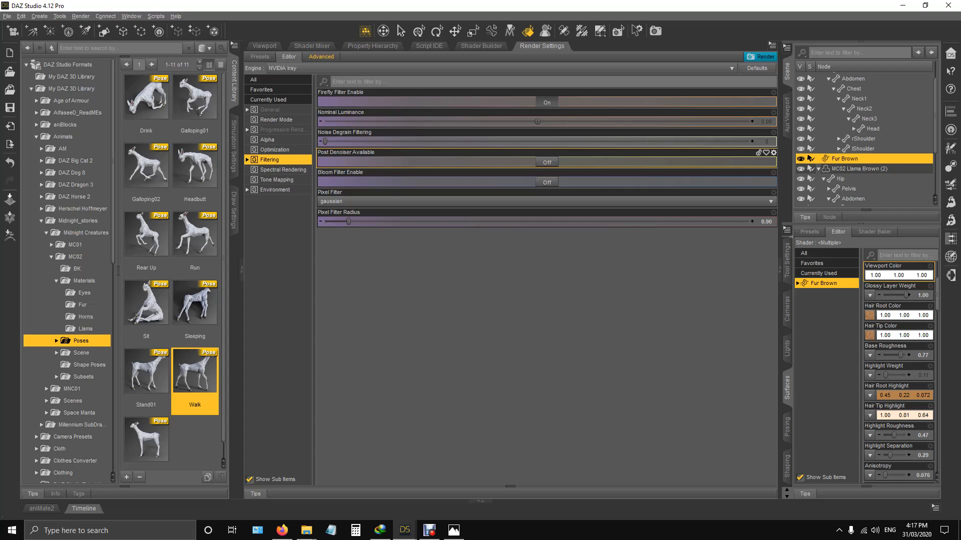
Turn off Rendering Quality Enable in the Progressive Rendering settings and return to the llama preview
left_click(275, 190)
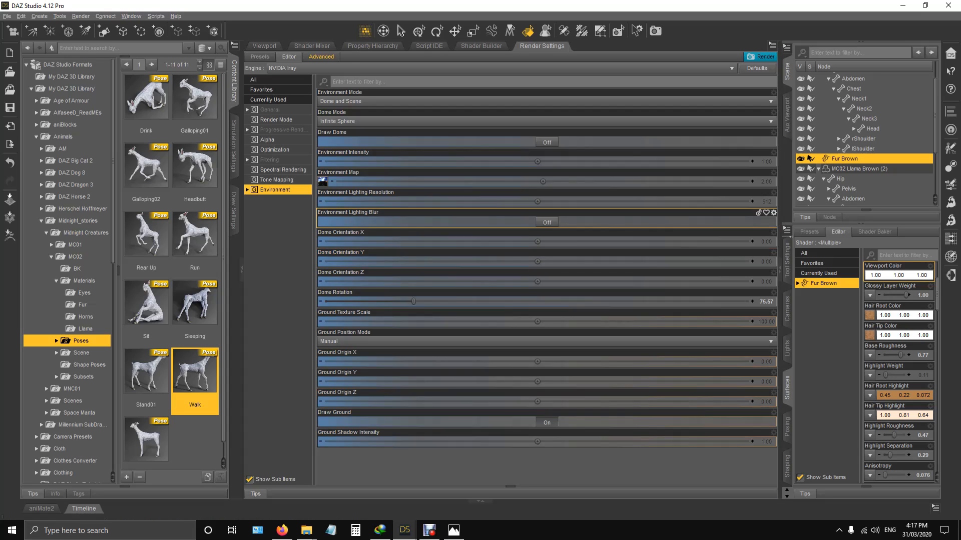
left_click(277, 120)
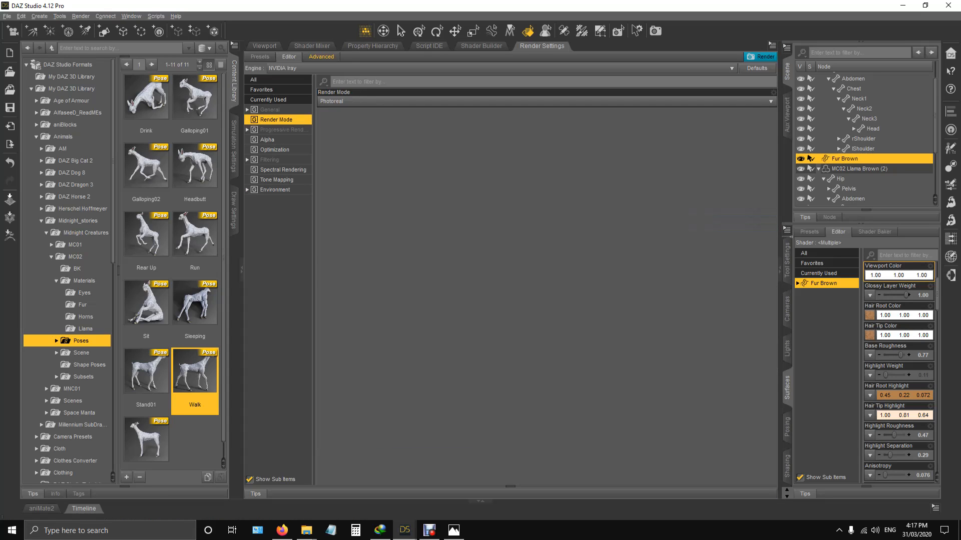
left_click(284, 129)
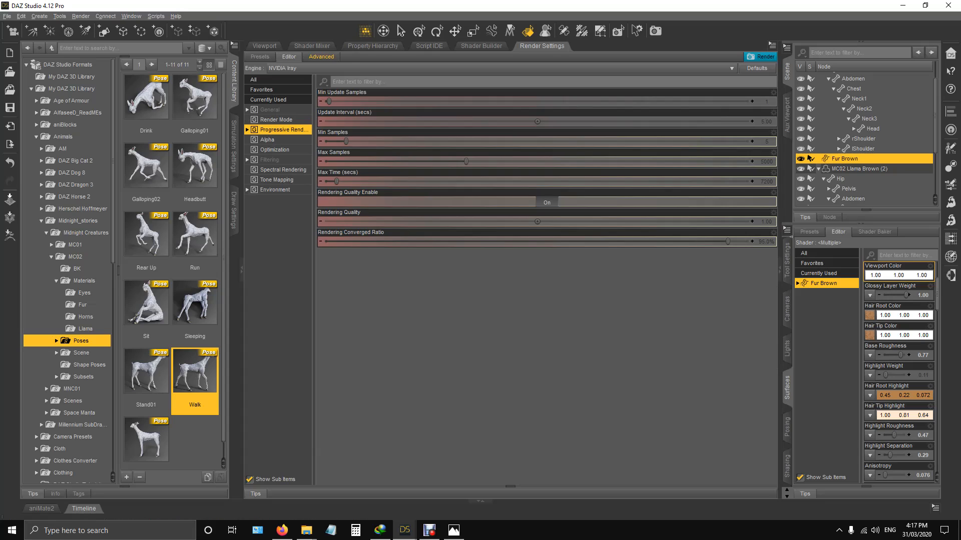
left_click(547, 203)
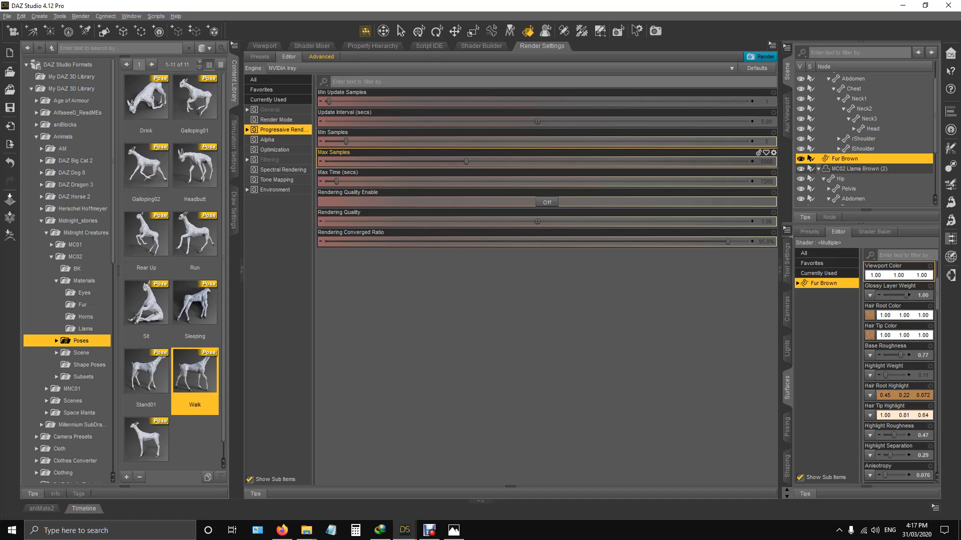
left_click(264, 46)
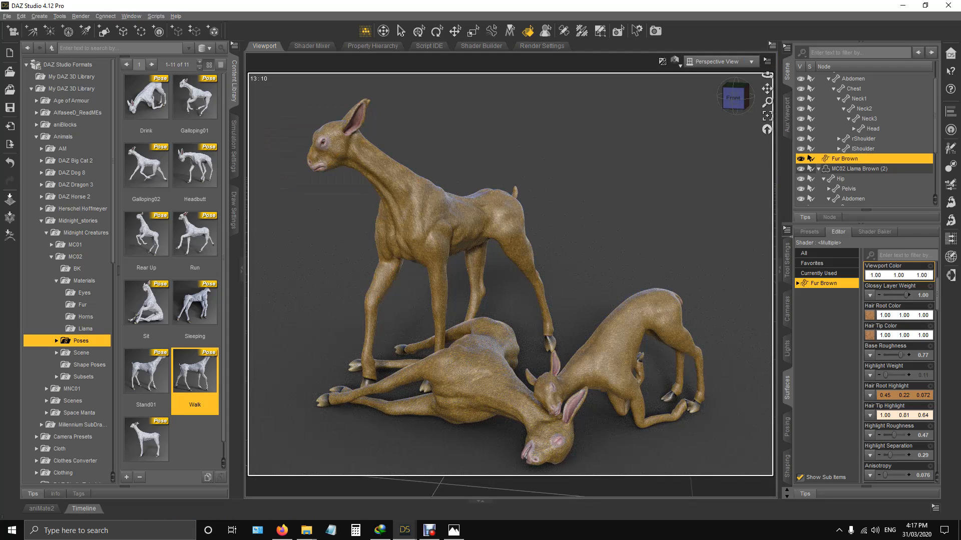
left_click_drag(767, 89, 768, 85)
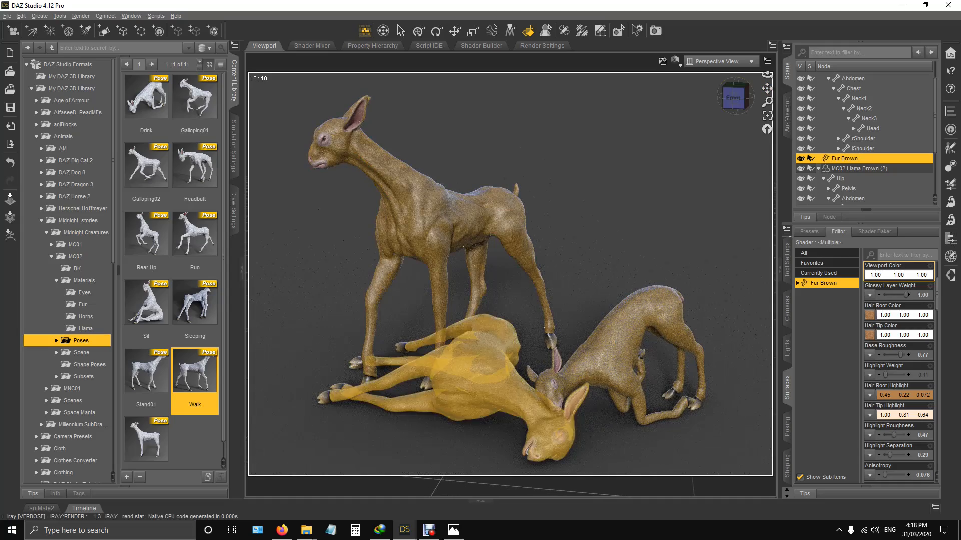
Switch to Photos and examine the finished llama family render Sad01.png, closing the unrelated Section 8.jpg image
left_click(453, 530)
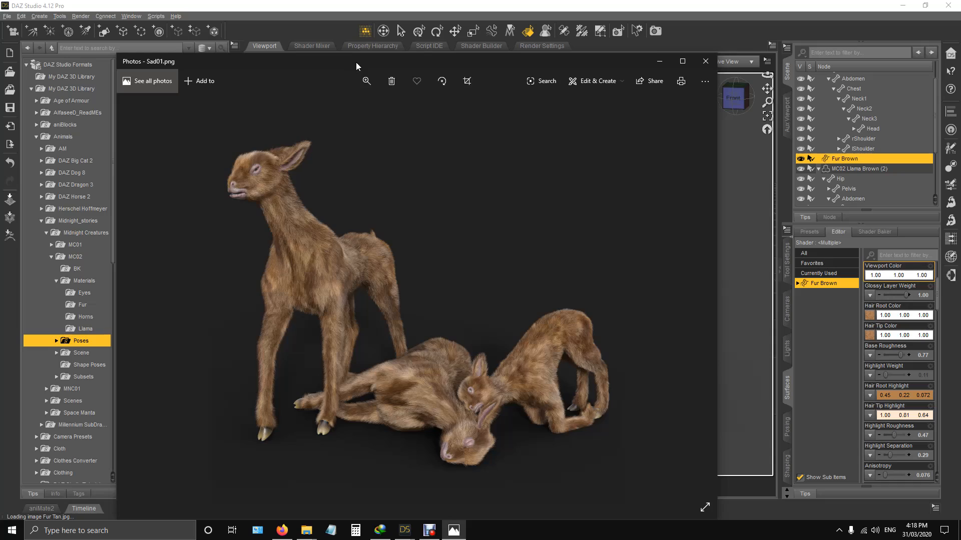
left_click_drag(356, 62, 378, 41)
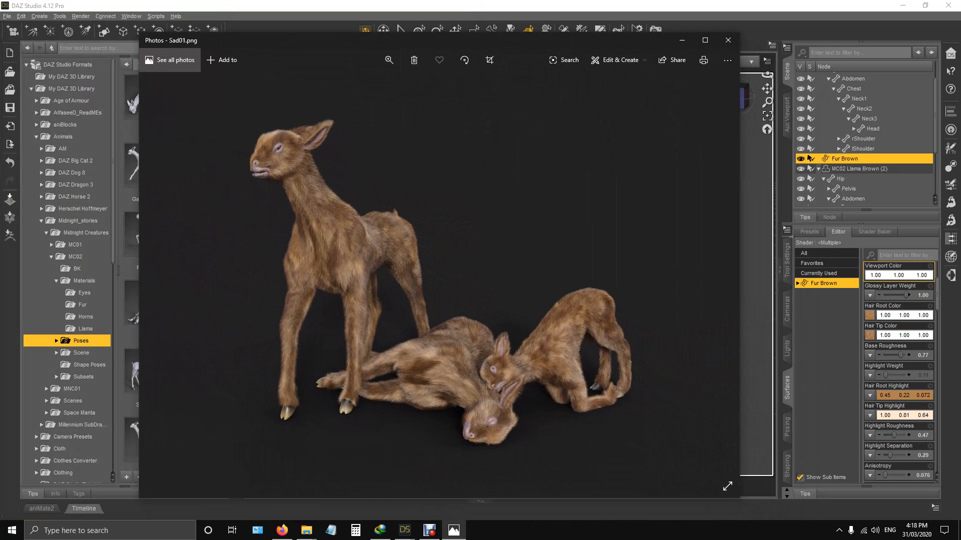
left_click_drag(740, 276, 782, 283)
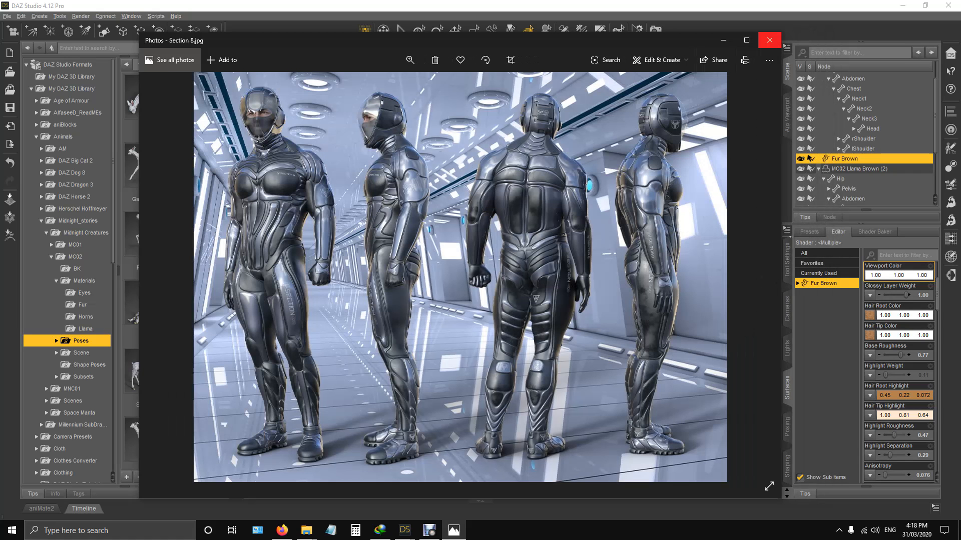
left_click(769, 40)
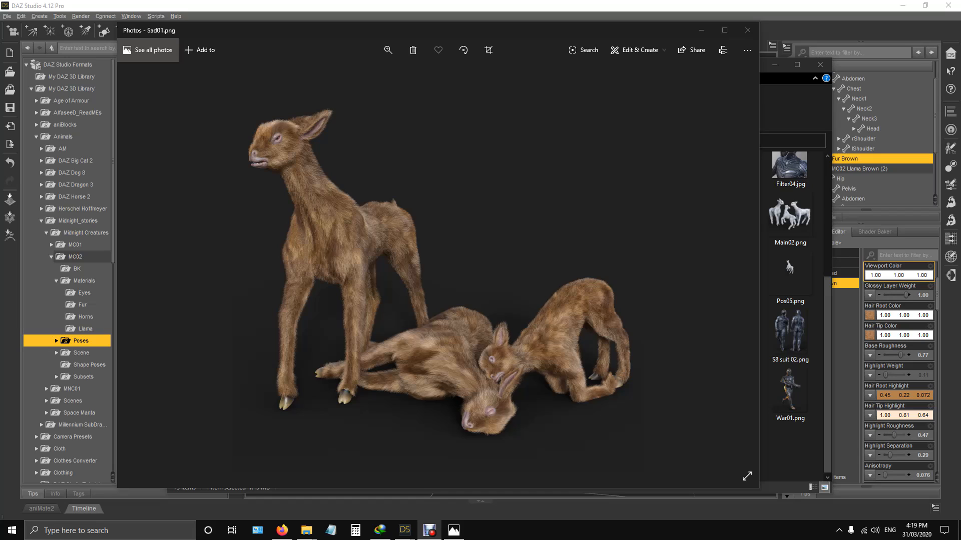
left_click_drag(501, 33, 538, 48)
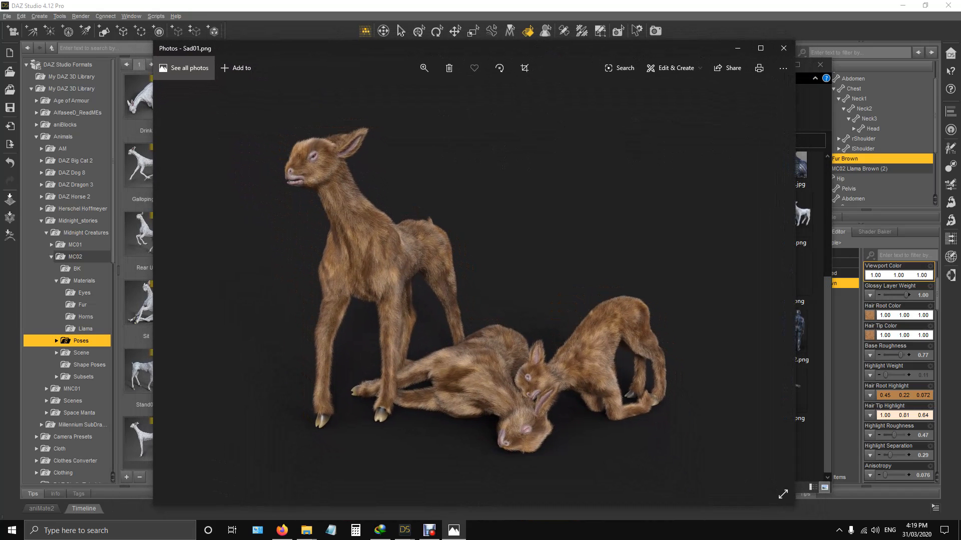